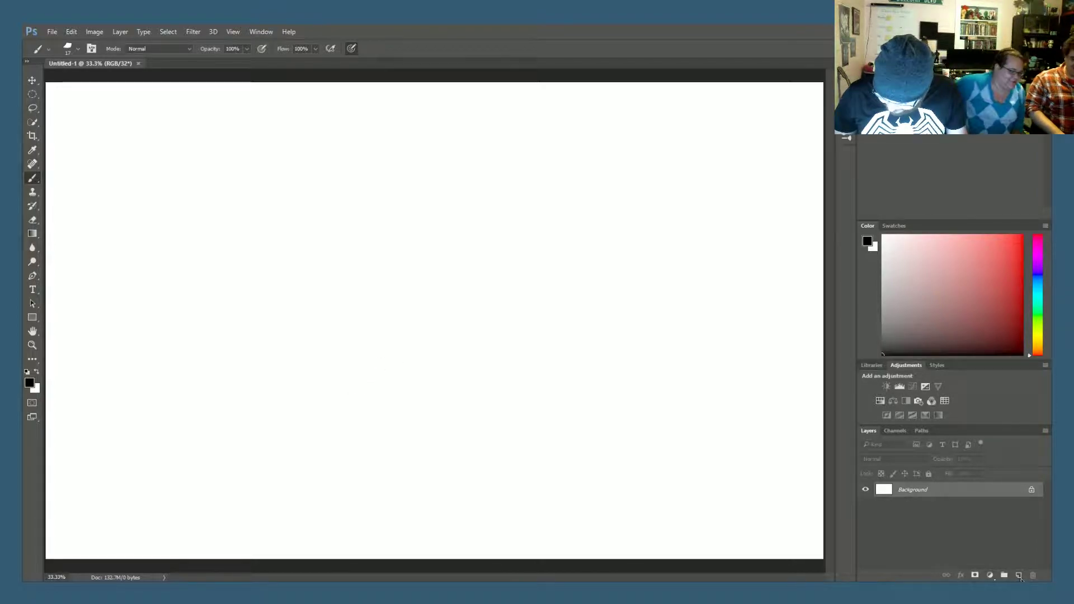
Add two new layers and sketch a dome-shaped head outline with a feathery tuft on top
{"action": "left_click", "coordinate": [1019, 576]}
{"action": "left_click", "coordinate": [1019, 575]}
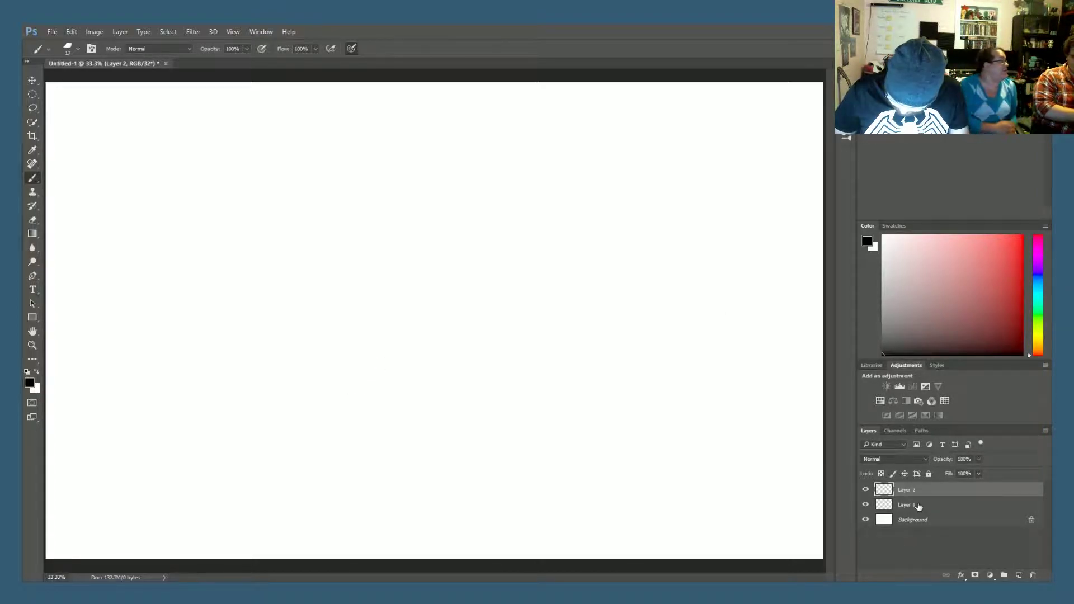
{"action": "mouse_move", "coordinate": [272, 395]}
{"action": "left_mouse_down"}
{"action": "mouse_move", "coordinate": [274, 360]}
{"action": "mouse_move", "coordinate": [318, 266]}
{"action": "mouse_move", "coordinate": [399, 216]}
{"action": "mouse_move", "coordinate": [475, 243]}
{"action": "mouse_move", "coordinate": [519, 305]}
{"action": "mouse_move", "coordinate": [535, 387]}
{"action": "left_mouse_up"}
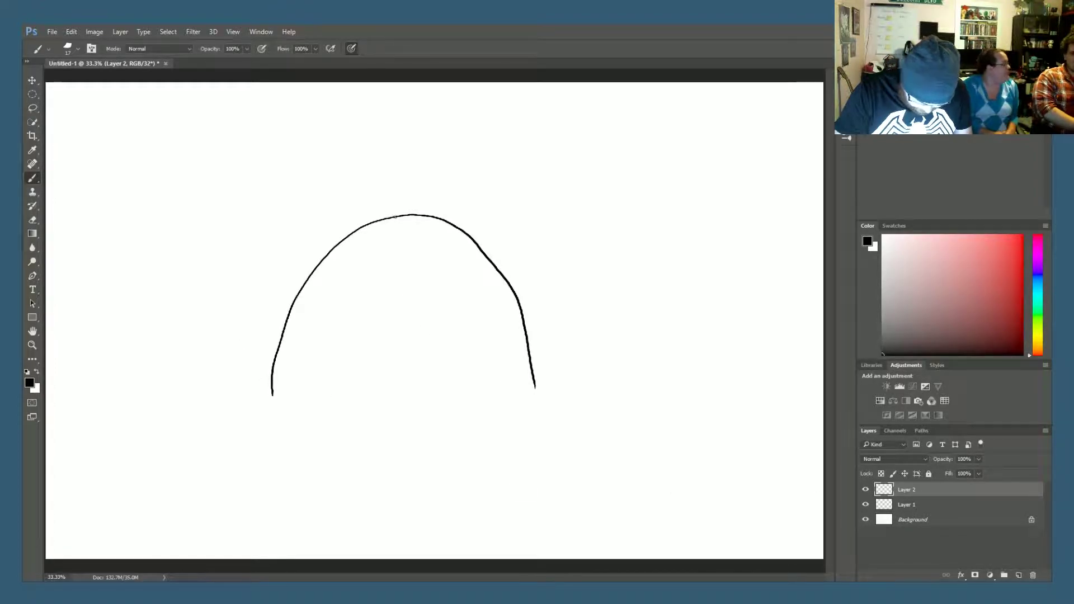
{"action": "mouse_move", "coordinate": [414, 233]}
{"action": "left_mouse_down"}
{"action": "mouse_move", "coordinate": [369, 126]}
{"action": "mouse_move", "coordinate": [375, 171]}
{"action": "mouse_move", "coordinate": [355, 152]}
{"action": "mouse_move", "coordinate": [359, 172]}
{"action": "mouse_move", "coordinate": [331, 177]}
{"action": "mouse_move", "coordinate": [372, 225]}
{"action": "mouse_move", "coordinate": [380, 212]}
{"action": "mouse_move", "coordinate": [384, 229]}
{"action": "left_mouse_up"}
{"action": "left_click_drag", "start_coordinate": [381, 182], "coordinate": [394, 226]}
Draw the angled beak lines, extend the head's sides downward and close its base with a flat oval rim
{"action": "mouse_move", "coordinate": [437, 340]}
{"action": "left_mouse_down"}
{"action": "mouse_move", "coordinate": [481, 426]}
{"action": "mouse_move", "coordinate": [414, 455]}
{"action": "left_mouse_up"}
{"action": "left_click_drag", "start_coordinate": [272, 389], "coordinate": [287, 474]}
{"action": "left_click_drag", "start_coordinate": [534, 384], "coordinate": [548, 442]}
{"action": "left_click_drag", "start_coordinate": [537, 404], "coordinate": [547, 457]}
{"action": "mouse_move", "coordinate": [292, 479]}
{"action": "left_mouse_down"}
{"action": "mouse_move", "coordinate": [488, 448]}
{"action": "mouse_move", "coordinate": [547, 455]}
{"action": "left_mouse_up"}
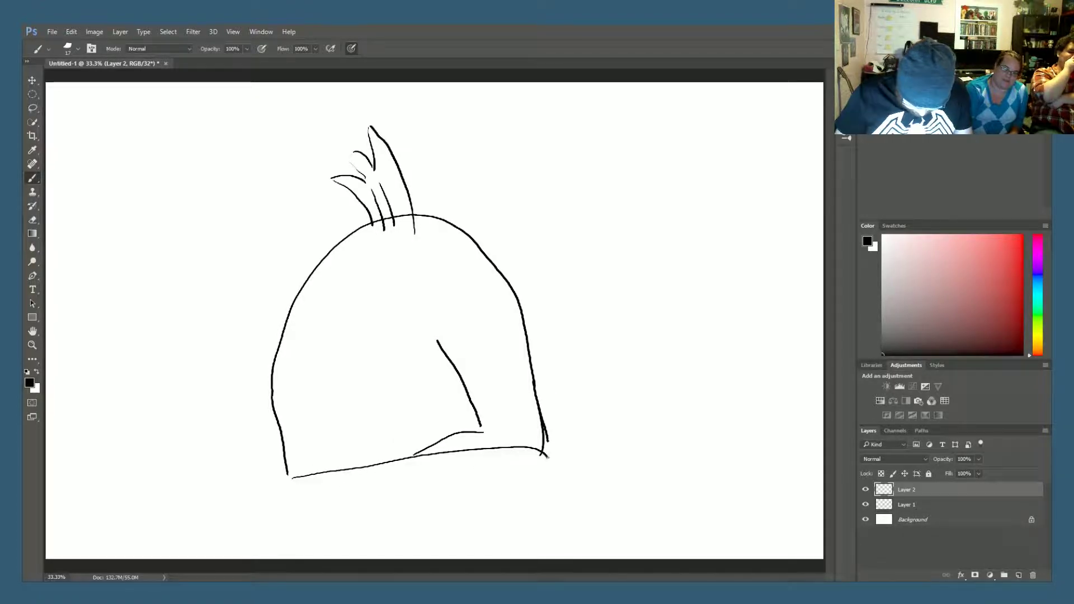
{"action": "mouse_move", "coordinate": [289, 477]}
{"action": "left_mouse_down"}
{"action": "mouse_move", "coordinate": [335, 491]}
{"action": "mouse_move", "coordinate": [457, 483]}
{"action": "mouse_move", "coordinate": [534, 452]}
{"action": "left_mouse_up"}
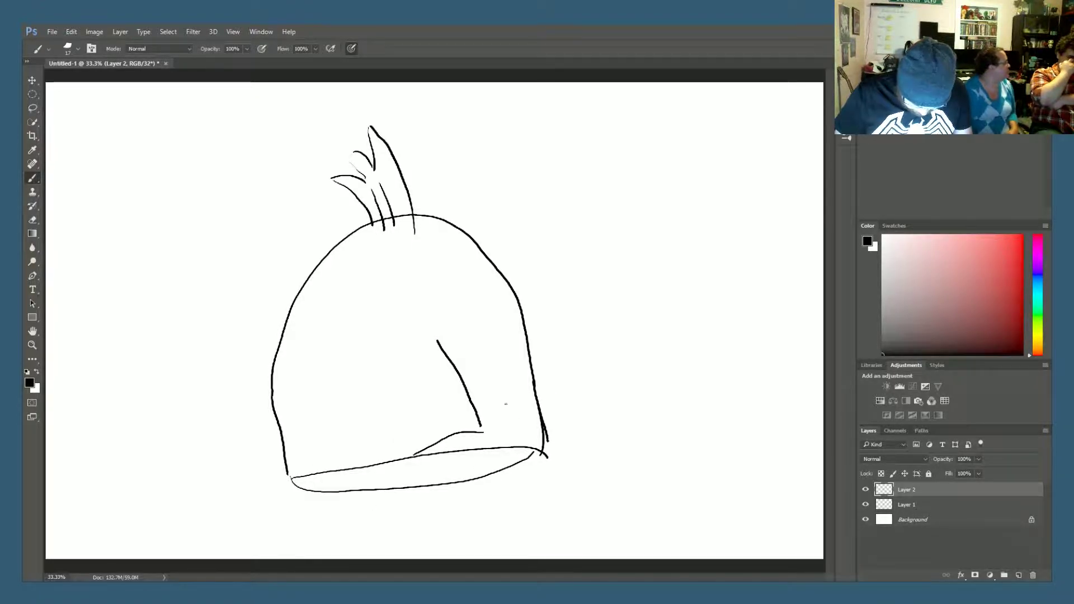
Add smaller inner lines beside the beak and draw two double-outlined oval eyes
{"action": "mouse_move", "coordinate": [426, 361]}
{"action": "left_mouse_down"}
{"action": "mouse_move", "coordinate": [453, 403]}
{"action": "mouse_move", "coordinate": [446, 411]}
{"action": "left_mouse_up"}
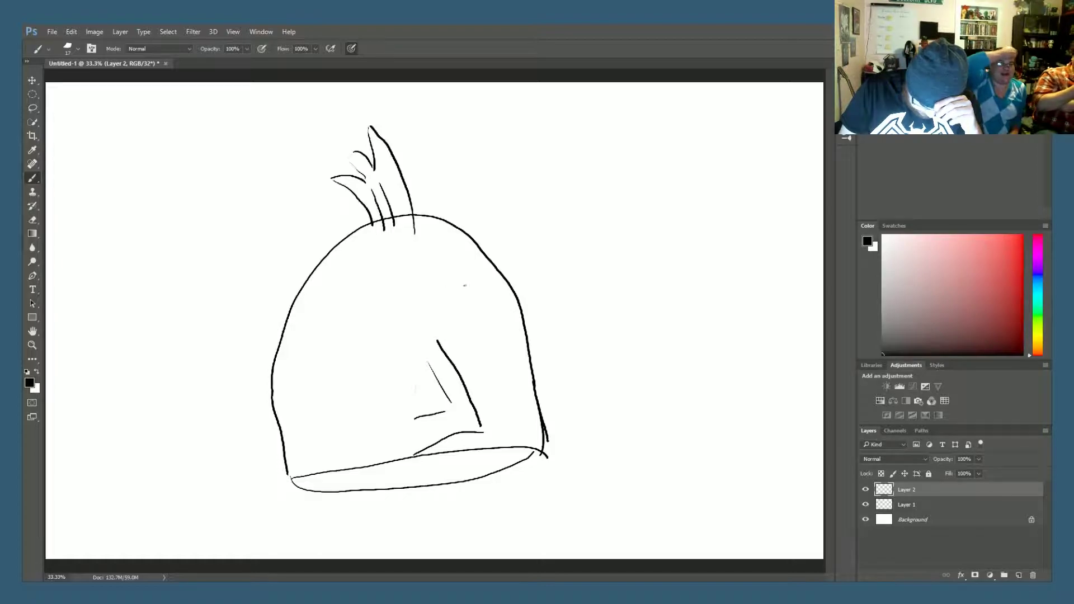
{"action": "mouse_move", "coordinate": [465, 292]}
{"action": "left_mouse_down"}
{"action": "mouse_move", "coordinate": [496, 344]}
{"action": "mouse_move", "coordinate": [462, 300]}
{"action": "left_mouse_up"}
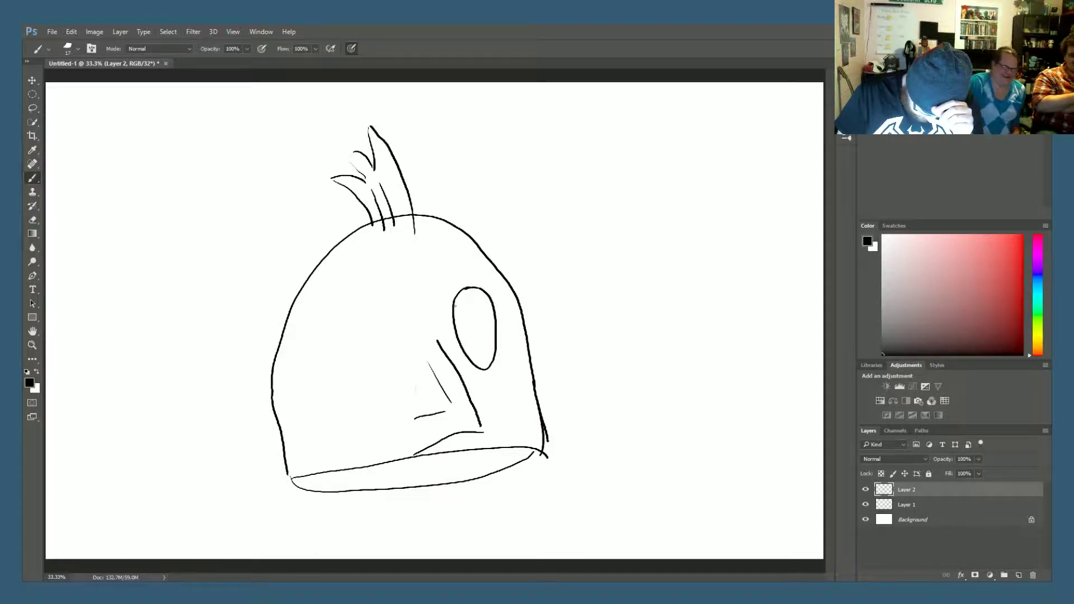
{"action": "mouse_move", "coordinate": [340, 316]}
{"action": "left_mouse_down"}
{"action": "mouse_move", "coordinate": [361, 384]}
{"action": "mouse_move", "coordinate": [369, 316]}
{"action": "mouse_move", "coordinate": [341, 347]}
{"action": "mouse_move", "coordinate": [351, 373]}
{"action": "mouse_move", "coordinate": [364, 372]}
{"action": "mouse_move", "coordinate": [369, 346]}
{"action": "mouse_move", "coordinate": [349, 311]}
{"action": "left_mouse_up"}
{"action": "mouse_move", "coordinate": [471, 296]}
{"action": "left_mouse_down"}
{"action": "mouse_move", "coordinate": [480, 353]}
{"action": "mouse_move", "coordinate": [473, 308]}
{"action": "left_mouse_up"}
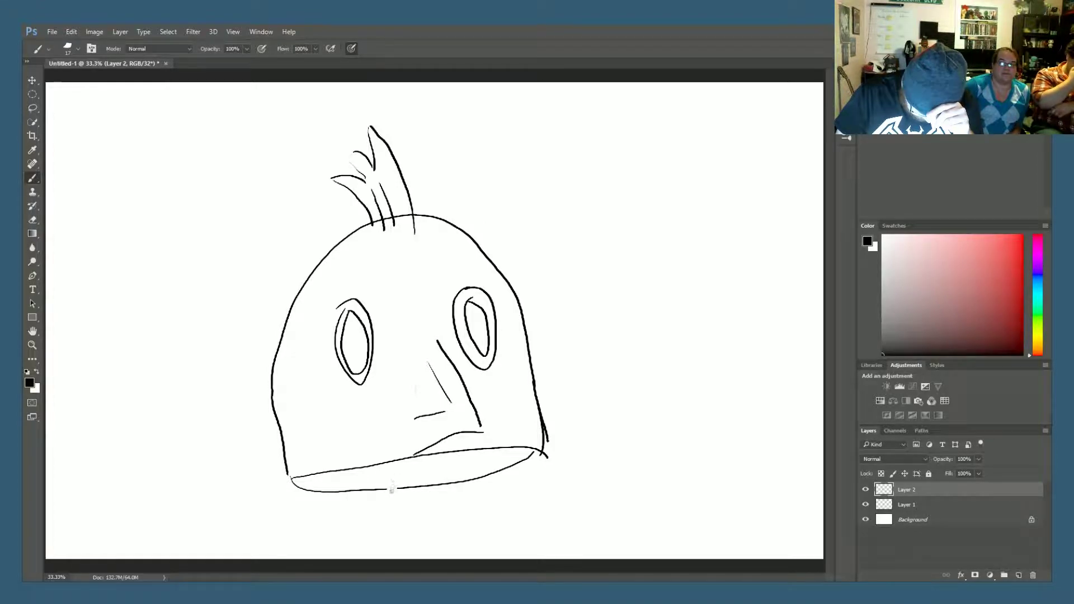
Replace the middle of the lower rim with a three-pointed fringe and draw a dividing line from the crown to the beak
{"action": "mouse_move", "coordinate": [408, 486]}
{"action": "left_mouse_down"}
{"action": "mouse_move", "coordinate": [439, 476]}
{"action": "mouse_move", "coordinate": [433, 495]}
{"action": "mouse_move", "coordinate": [464, 460]}
{"action": "mouse_move", "coordinate": [460, 482]}
{"action": "left_mouse_up"}
{"action": "mouse_move", "coordinate": [387, 490]}
{"action": "left_mouse_down"}
{"action": "mouse_move", "coordinate": [357, 525]}
{"action": "mouse_move", "coordinate": [377, 468]}
{"action": "mouse_move", "coordinate": [369, 519]}
{"action": "mouse_move", "coordinate": [396, 484]}
{"action": "mouse_move", "coordinate": [416, 529]}
{"action": "mouse_move", "coordinate": [433, 484]}
{"action": "mouse_move", "coordinate": [462, 516]}
{"action": "mouse_move", "coordinate": [443, 450]}
{"action": "left_mouse_up"}
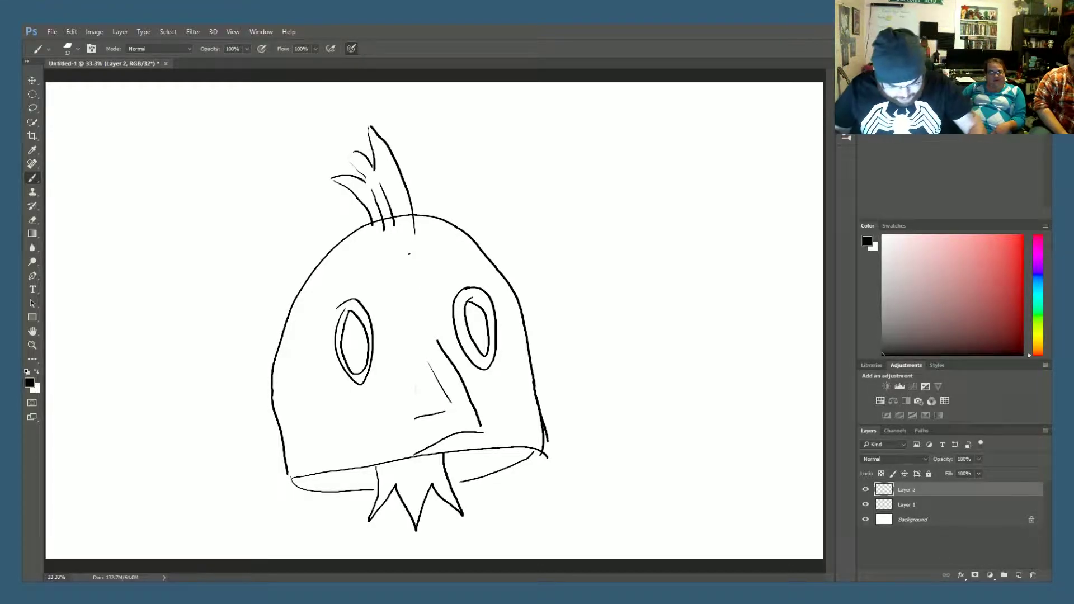
{"action": "left_click_drag", "start_coordinate": [407, 215], "coordinate": [440, 382]}
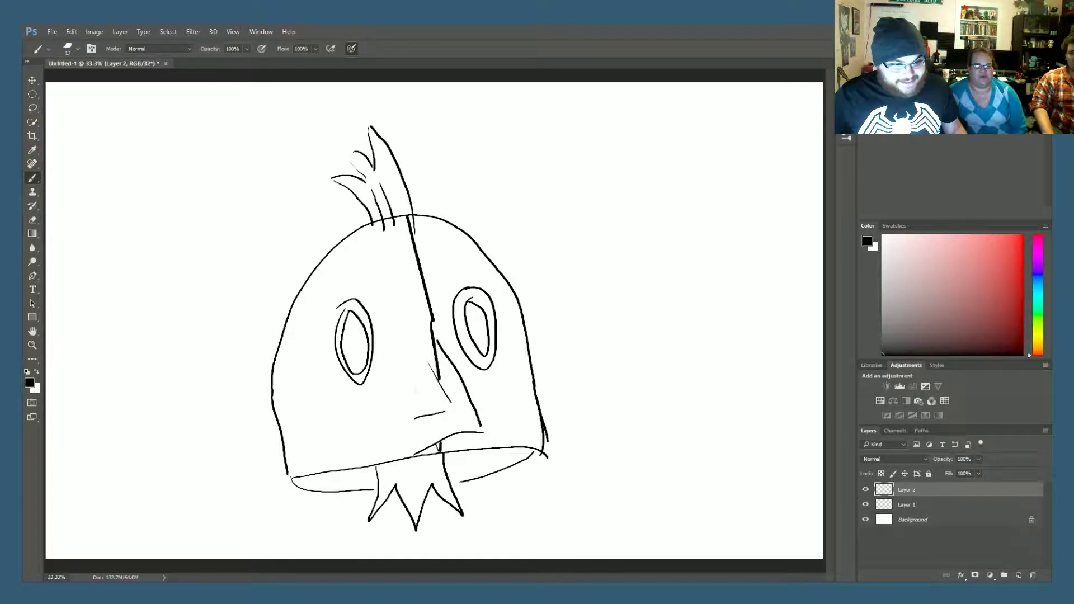
Switch to the browser, search Google Images for "tapu koko closed" and compare the first two reference images
{"action": "key", "text": "alt+Tab"}
{"action": "left_click", "coordinate": [503, 498]}
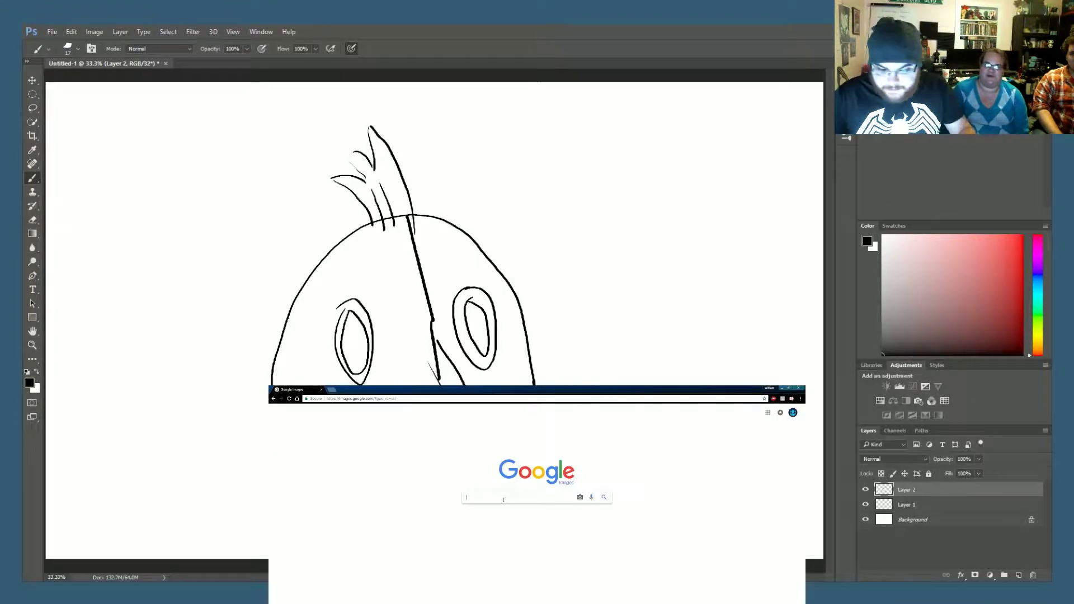
{"action": "type", "text": "tapu koko closed"}
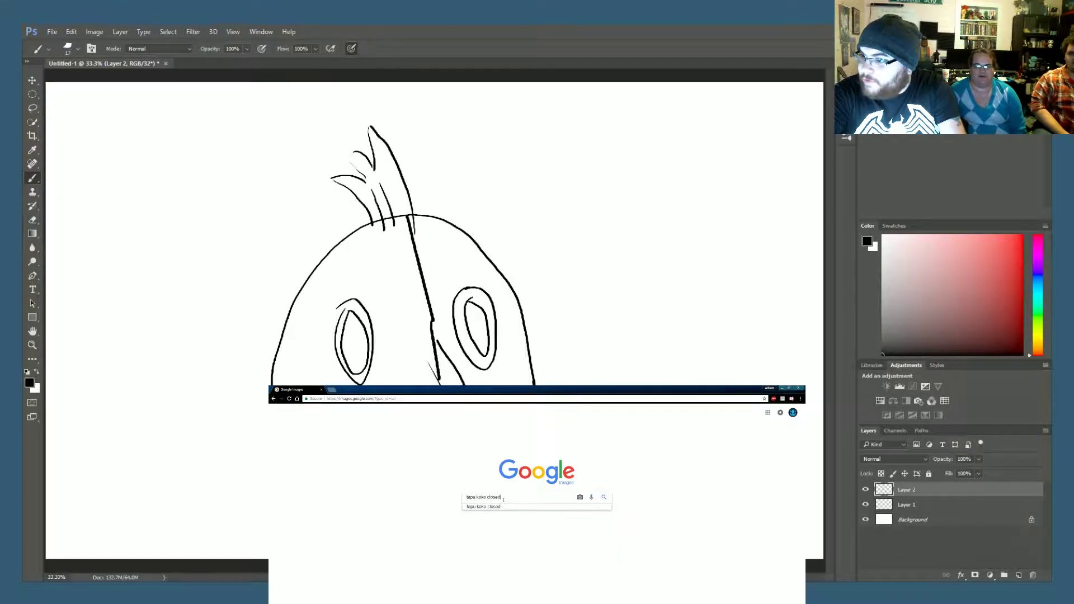
{"action": "key", "text": "Return"}
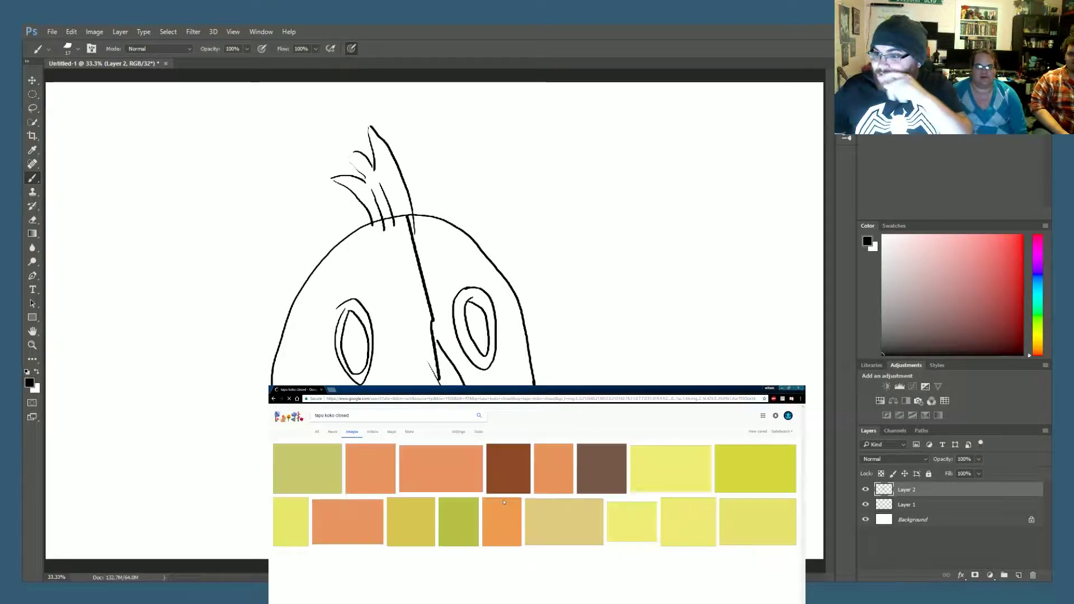
{"action": "left_click", "coordinate": [304, 472]}
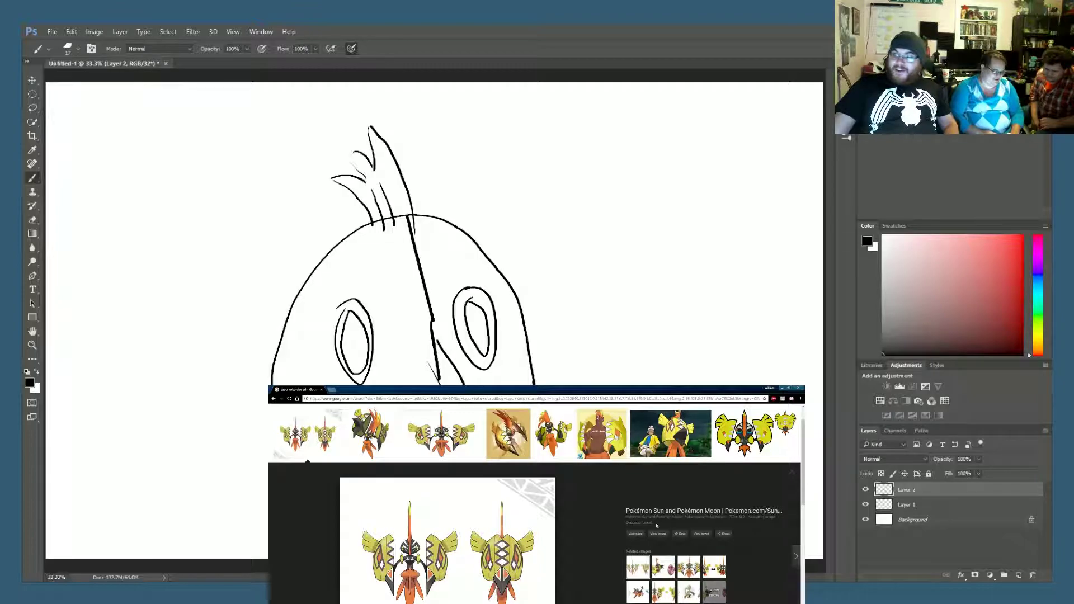
{"action": "left_click", "coordinate": [372, 436]}
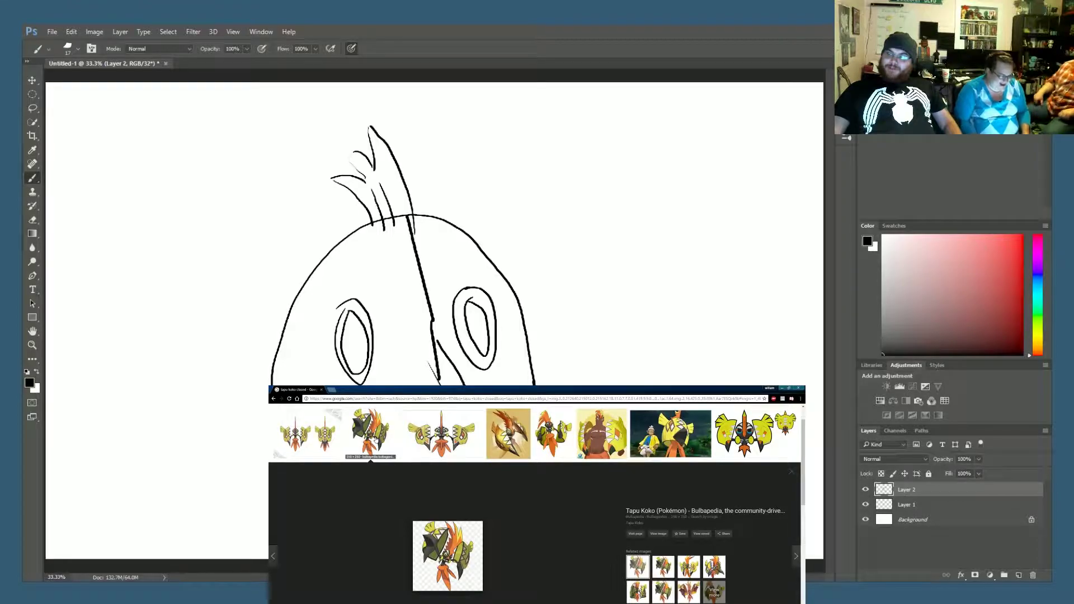
{"action": "left_click", "coordinate": [306, 433]}
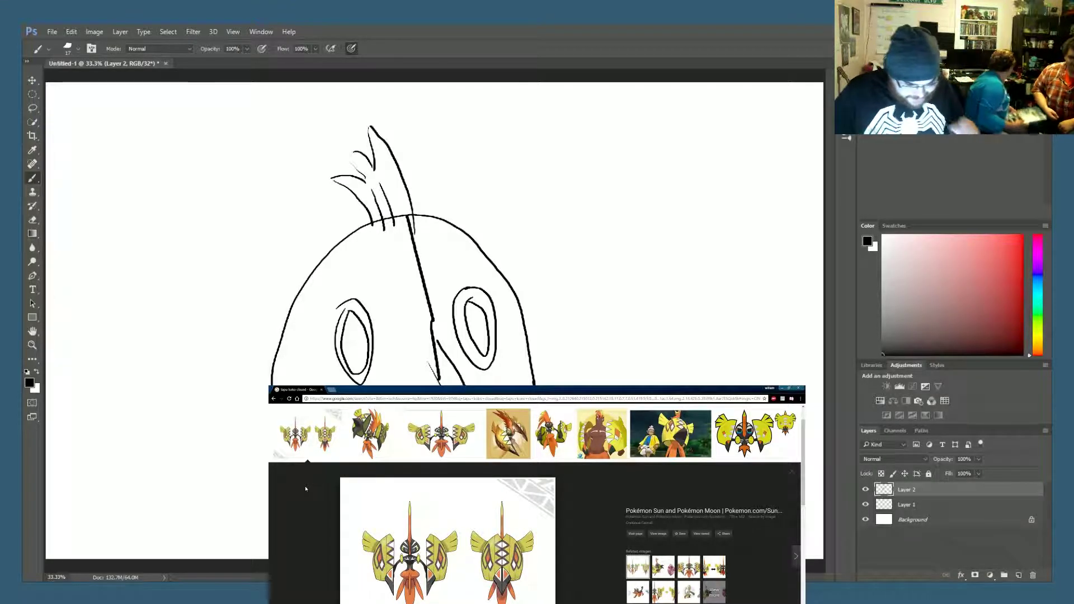
Return to Photoshop, create a new blank document and add an empty layer above its background
{"action": "left_click", "coordinate": [288, 104]}
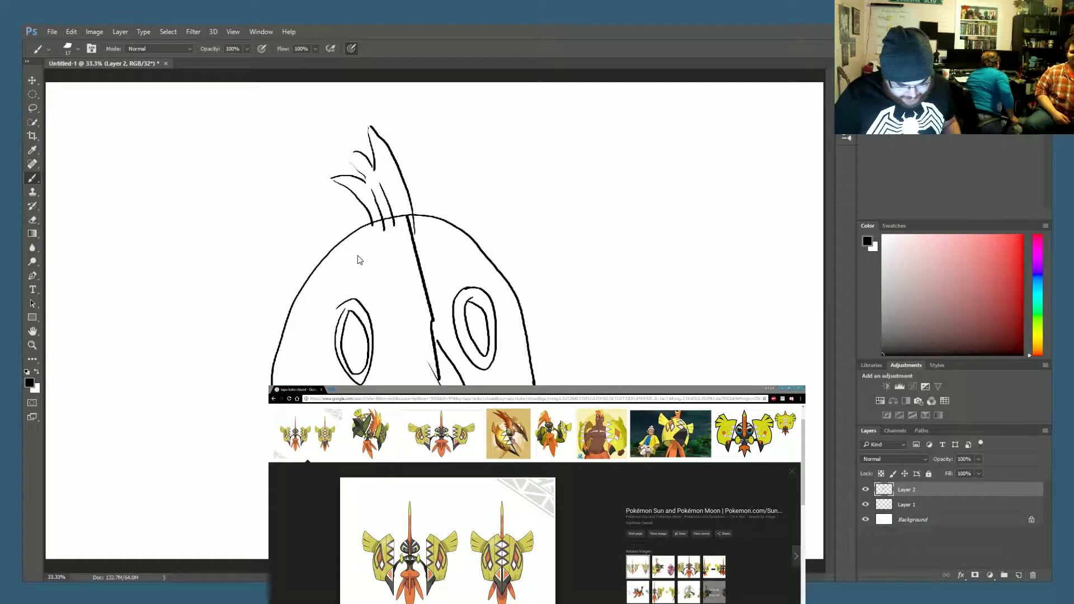
{"action": "key", "text": "ctrl+alt+n"}
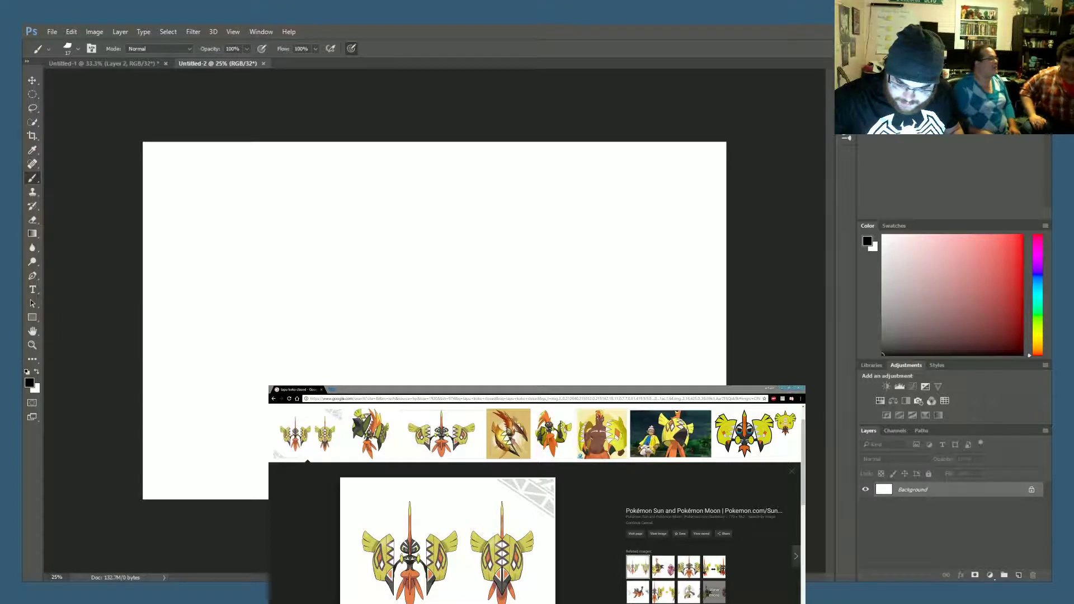
{"action": "key", "text": "ctrl+plus"}
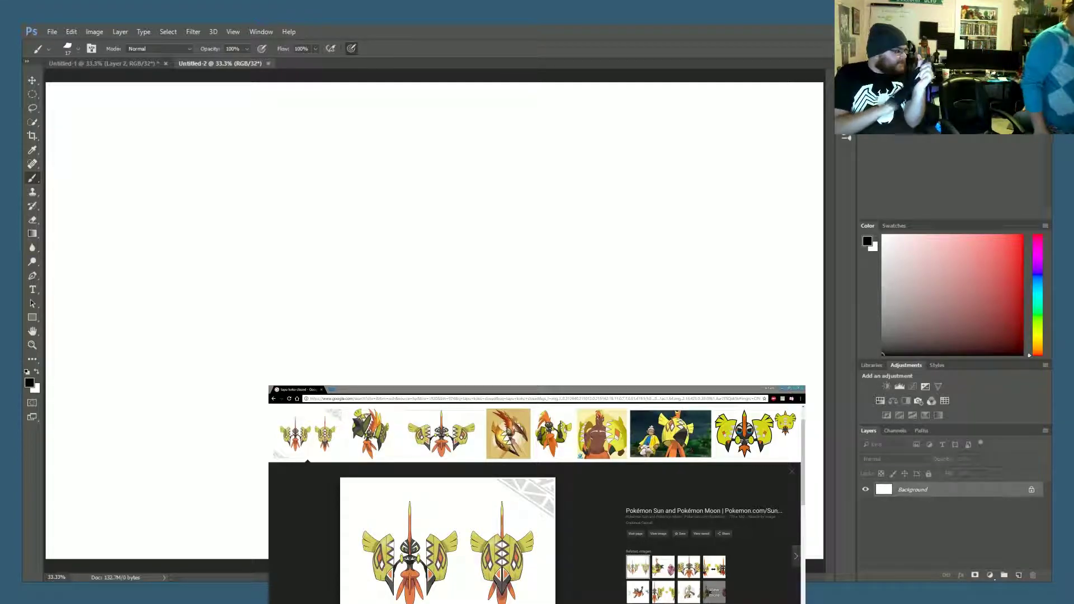
{"action": "left_click", "coordinate": [1022, 577]}
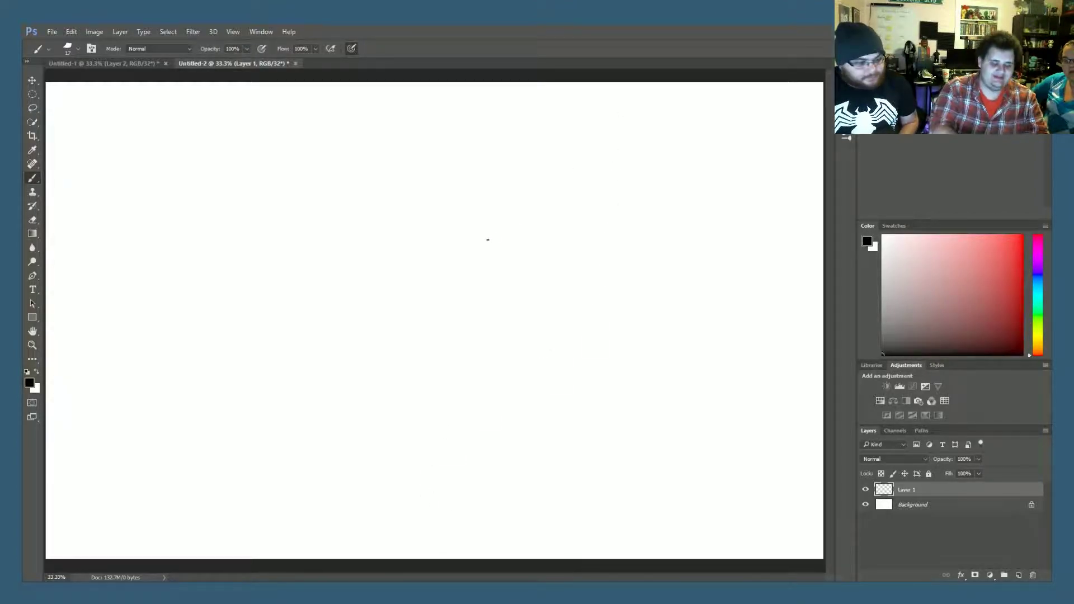
Draw a tilted oval face with two small eyes, a rounded nose and fluffy hair on both sides
{"action": "mouse_move", "coordinate": [327, 199]}
{"action": "left_mouse_down"}
{"action": "mouse_move", "coordinate": [339, 269]}
{"action": "mouse_move", "coordinate": [332, 199]}
{"action": "left_mouse_up"}
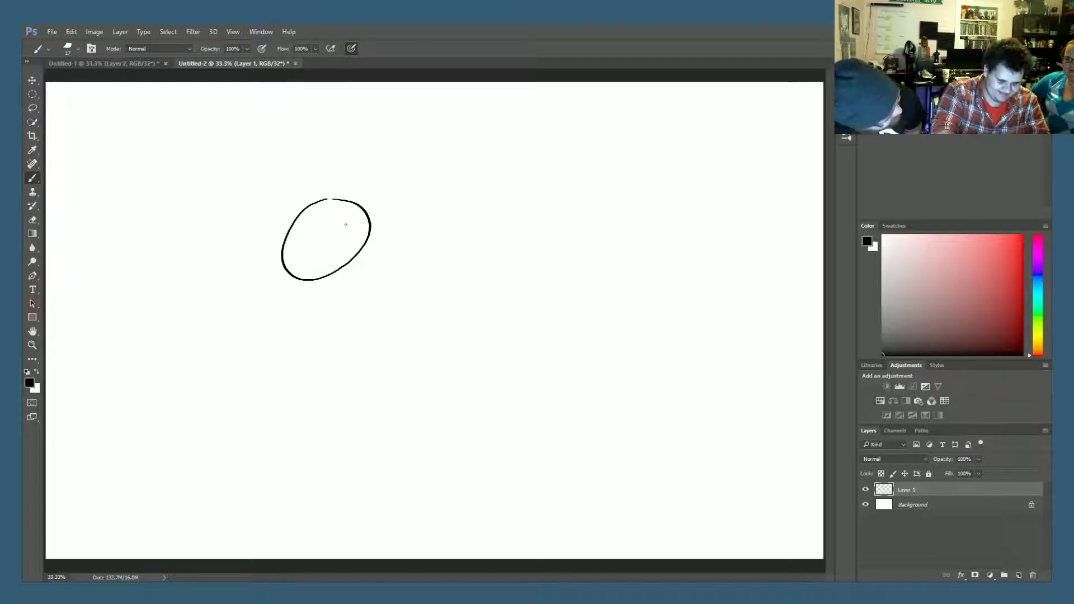
{"action": "mouse_move", "coordinate": [346, 223]}
{"action": "left_mouse_down"}
{"action": "mouse_move", "coordinate": [306, 227]}
{"action": "mouse_move", "coordinate": [328, 250]}
{"action": "left_mouse_up"}
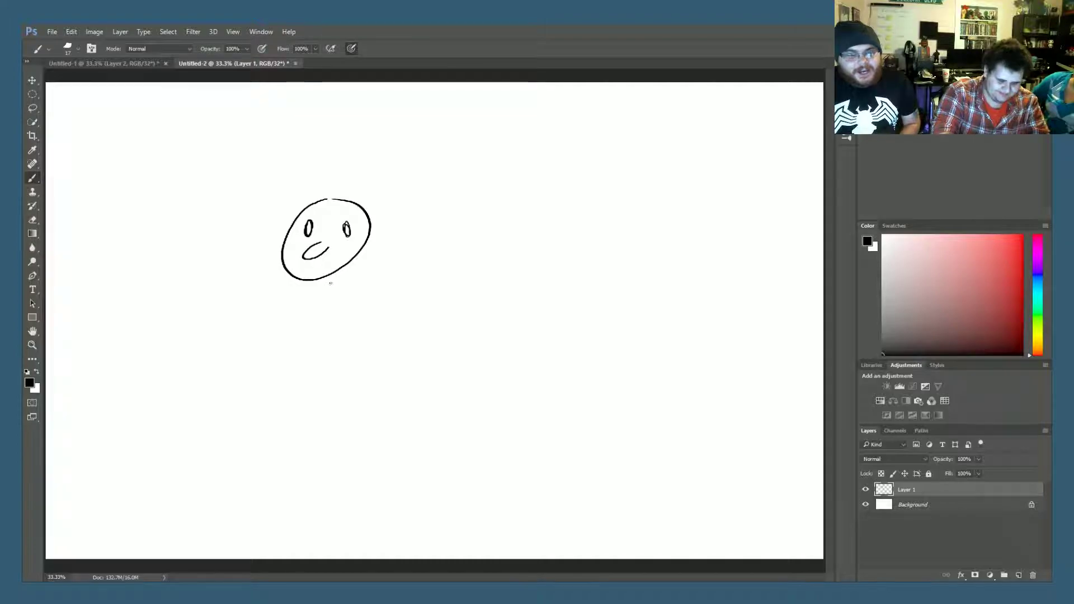
{"action": "mouse_move", "coordinate": [359, 206]}
{"action": "left_mouse_down"}
{"action": "mouse_move", "coordinate": [371, 263]}
{"action": "mouse_move", "coordinate": [377, 244]}
{"action": "mouse_move", "coordinate": [401, 253]}
{"action": "mouse_move", "coordinate": [391, 217]}
{"action": "mouse_move", "coordinate": [409, 227]}
{"action": "mouse_move", "coordinate": [407, 200]}
{"action": "mouse_move", "coordinate": [349, 196]}
{"action": "left_mouse_up"}
{"action": "mouse_move", "coordinate": [292, 226]}
{"action": "left_mouse_down"}
{"action": "mouse_move", "coordinate": [263, 242]}
{"action": "mouse_move", "coordinate": [278, 228]}
{"action": "mouse_move", "coordinate": [269, 171]}
{"action": "mouse_move", "coordinate": [363, 195]}
{"action": "left_mouse_up"}
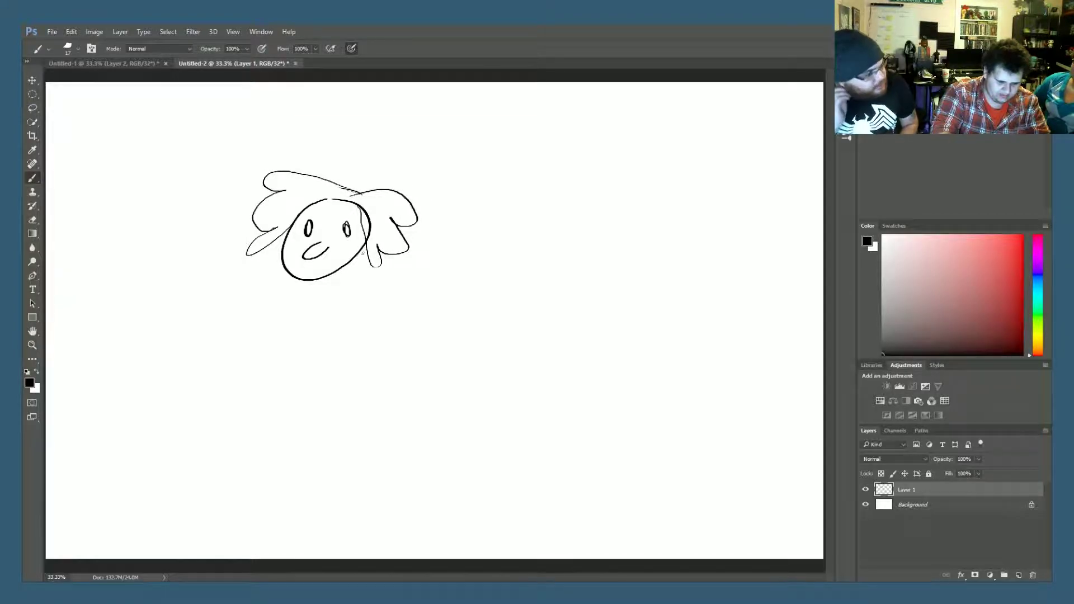
Draw a curved S-shaped neck below the head, joined to a large oval body
{"action": "mouse_move", "coordinate": [358, 256]}
{"action": "left_mouse_down"}
{"action": "mouse_move", "coordinate": [401, 287]}
{"action": "mouse_move", "coordinate": [425, 330]}
{"action": "left_mouse_up"}
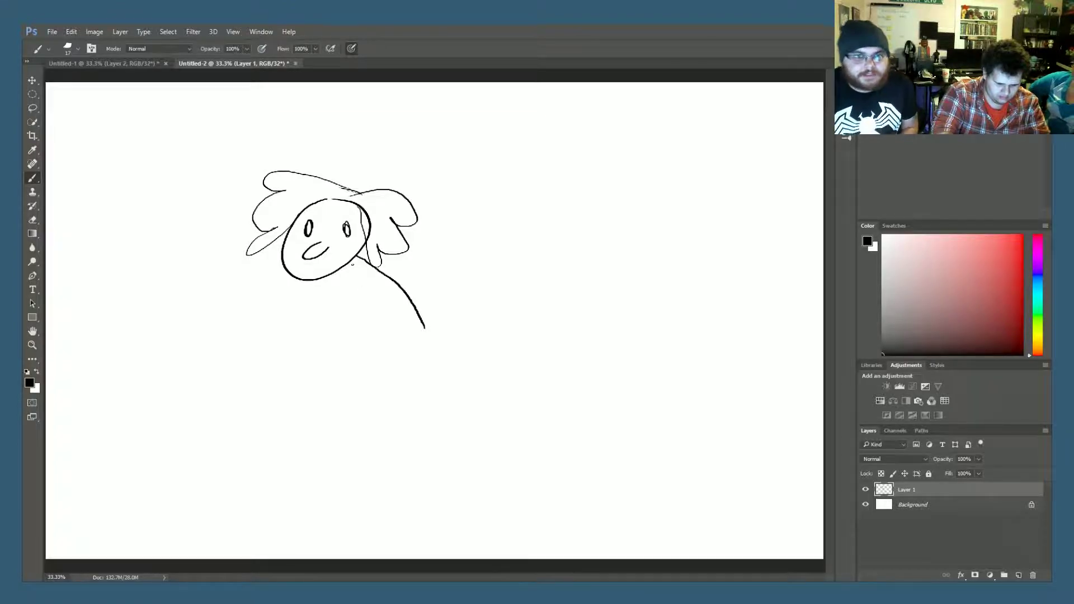
{"action": "left_click_drag", "start_coordinate": [344, 267], "coordinate": [372, 288]}
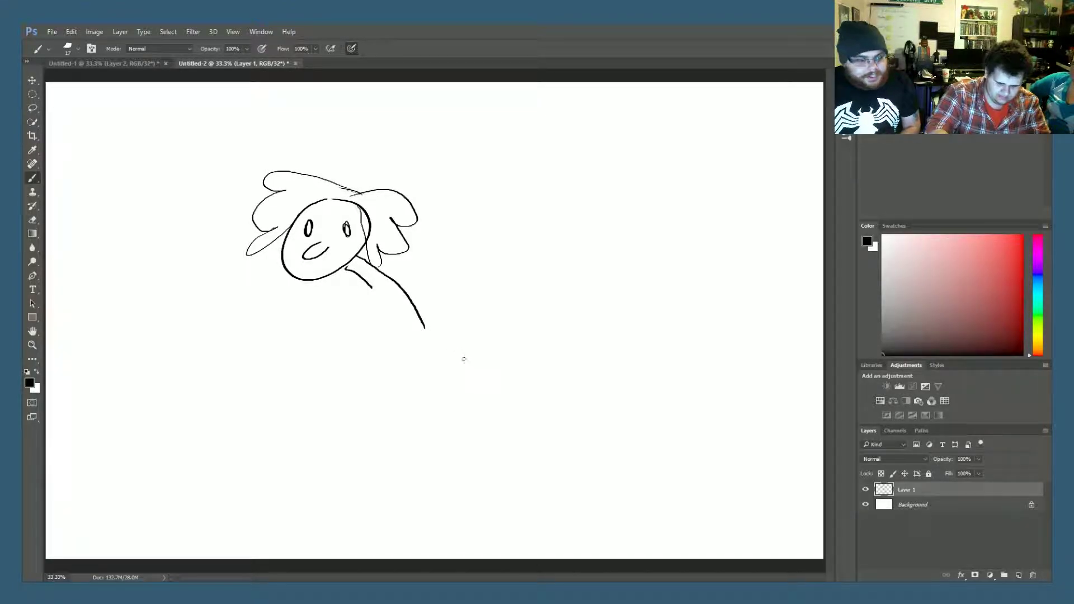
{"action": "mouse_move", "coordinate": [424, 333]}
{"action": "left_mouse_down"}
{"action": "mouse_move", "coordinate": [392, 278]}
{"action": "mouse_move", "coordinate": [348, 268]}
{"action": "mouse_move", "coordinate": [370, 285]}
{"action": "mouse_move", "coordinate": [356, 284]}
{"action": "mouse_move", "coordinate": [364, 300]}
{"action": "mouse_move", "coordinate": [347, 354]}
{"action": "mouse_move", "coordinate": [368, 397]}
{"action": "mouse_move", "coordinate": [390, 399]}
{"action": "left_mouse_up"}
{"action": "mouse_move", "coordinate": [358, 262]}
{"action": "left_mouse_down"}
{"action": "mouse_move", "coordinate": [382, 310]}
{"action": "mouse_move", "coordinate": [372, 344]}
{"action": "mouse_move", "coordinate": [385, 376]}
{"action": "mouse_move", "coordinate": [410, 355]}
{"action": "mouse_move", "coordinate": [395, 373]}
{"action": "mouse_move", "coordinate": [406, 447]}
{"action": "mouse_move", "coordinate": [491, 457]}
{"action": "mouse_move", "coordinate": [574, 425]}
{"action": "mouse_move", "coordinate": [500, 343]}
{"action": "mouse_move", "coordinate": [431, 342]}
{"action": "left_mouse_up"}
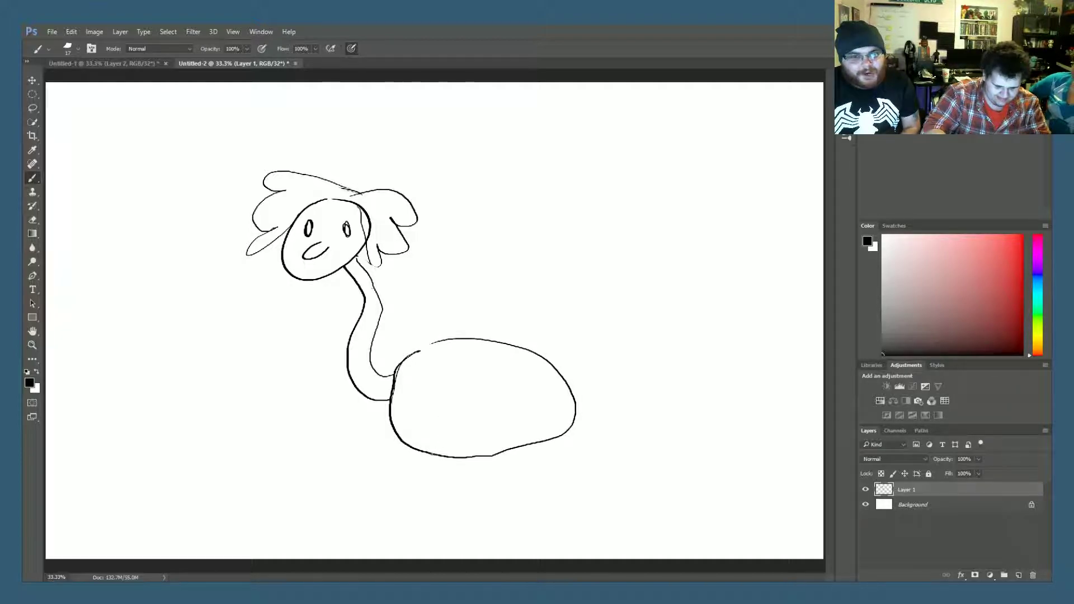
Draw four stubby legs under the body and add a curved smile to the face
{"action": "mouse_move", "coordinate": [433, 446]}
{"action": "left_mouse_down"}
{"action": "mouse_move", "coordinate": [411, 476]}
{"action": "mouse_move", "coordinate": [417, 503]}
{"action": "mouse_move", "coordinate": [452, 494]}
{"action": "mouse_move", "coordinate": [469, 461]}
{"action": "mouse_move", "coordinate": [412, 454]}
{"action": "mouse_move", "coordinate": [396, 488]}
{"action": "left_mouse_up"}
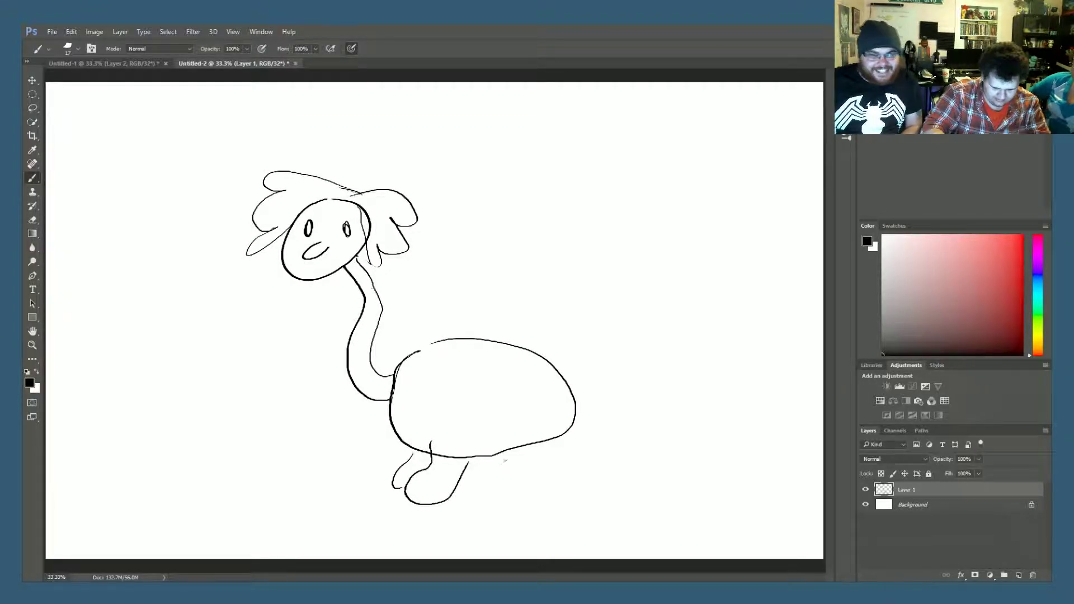
{"action": "mouse_move", "coordinate": [534, 448]}
{"action": "left_mouse_down"}
{"action": "mouse_move", "coordinate": [510, 499]}
{"action": "mouse_move", "coordinate": [544, 503]}
{"action": "mouse_move", "coordinate": [554, 488]}
{"action": "mouse_move", "coordinate": [558, 456]}
{"action": "mouse_move", "coordinate": [522, 457]}
{"action": "mouse_move", "coordinate": [494, 482]}
{"action": "mouse_move", "coordinate": [517, 490]}
{"action": "left_mouse_up"}
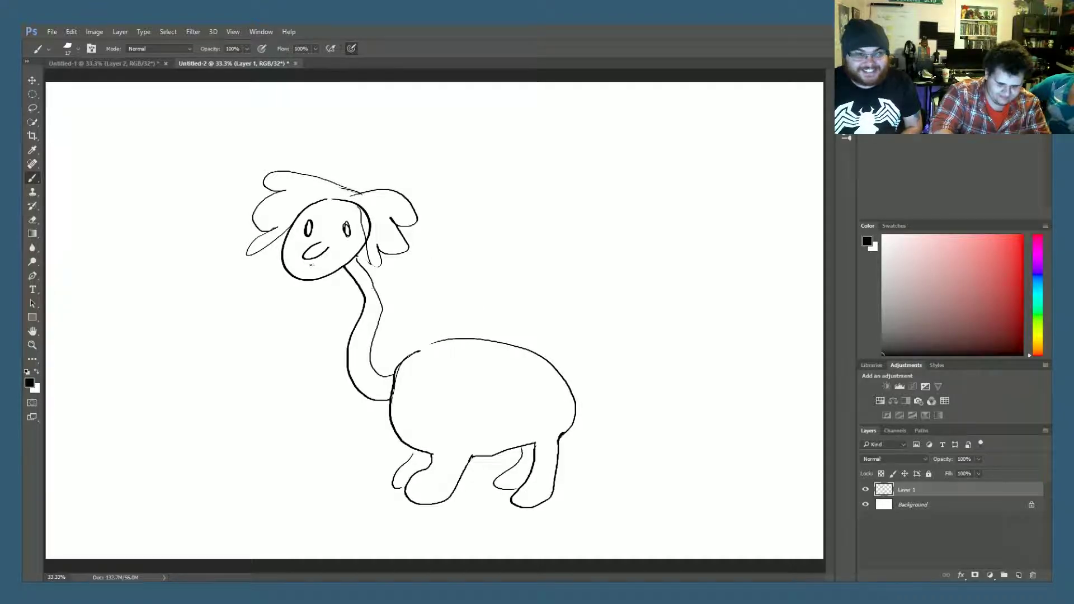
{"action": "left_click_drag", "start_coordinate": [301, 266], "coordinate": [350, 254]}
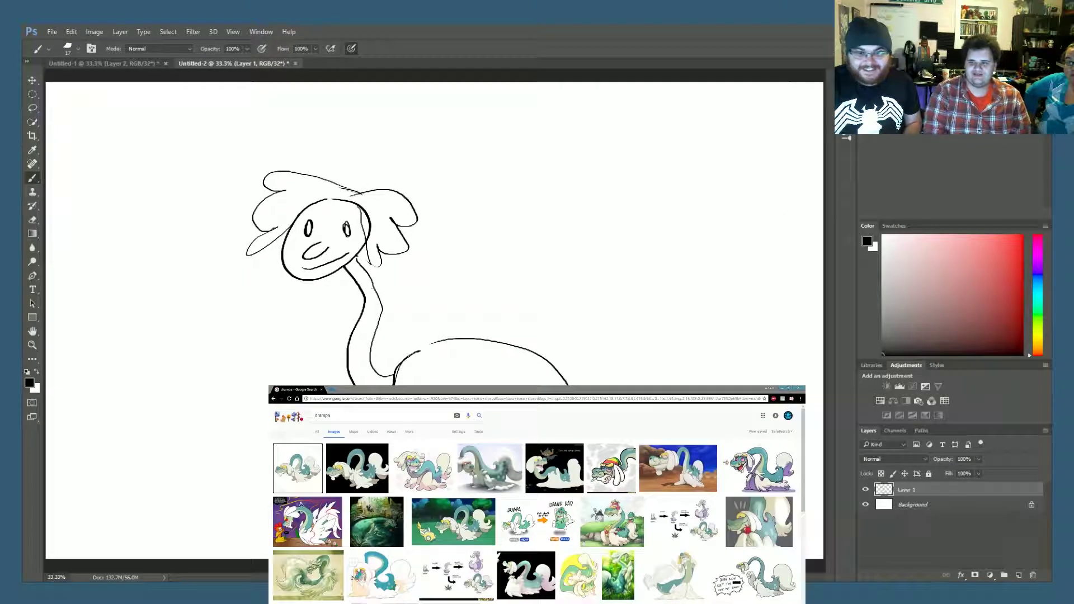
Check a Drampa reference picture in the browser's image search results
{"action": "left_click", "coordinate": [355, 467]}
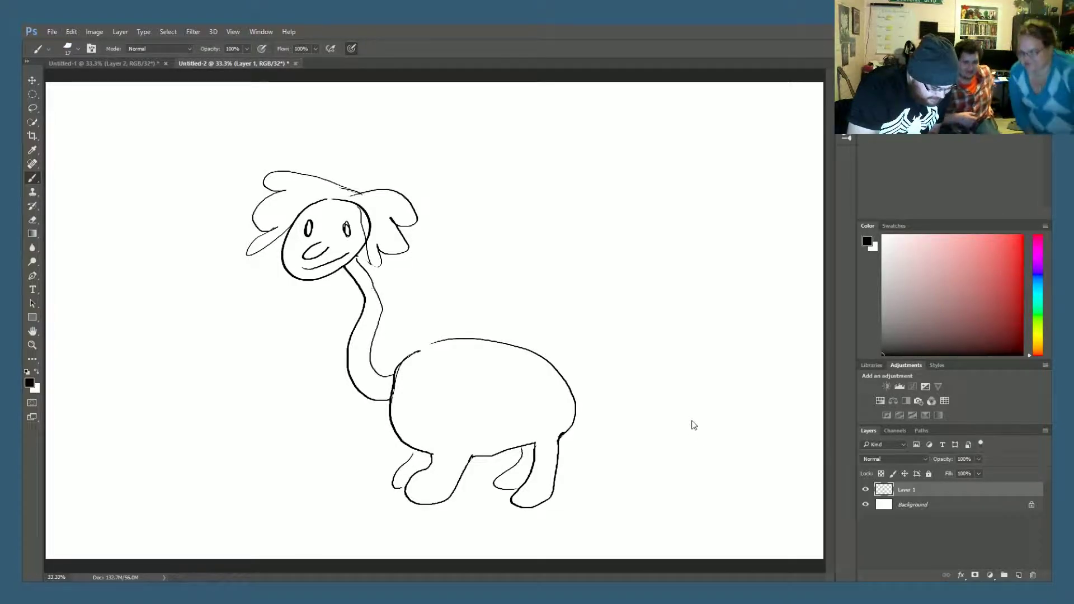
In a new document with an added layer, draw a scribble-shaded round head with two ears, large blank eyes and a small nose
{"action": "key", "text": "ctrl+alt+n"}
{"action": "left_click", "coordinate": [1017, 576]}
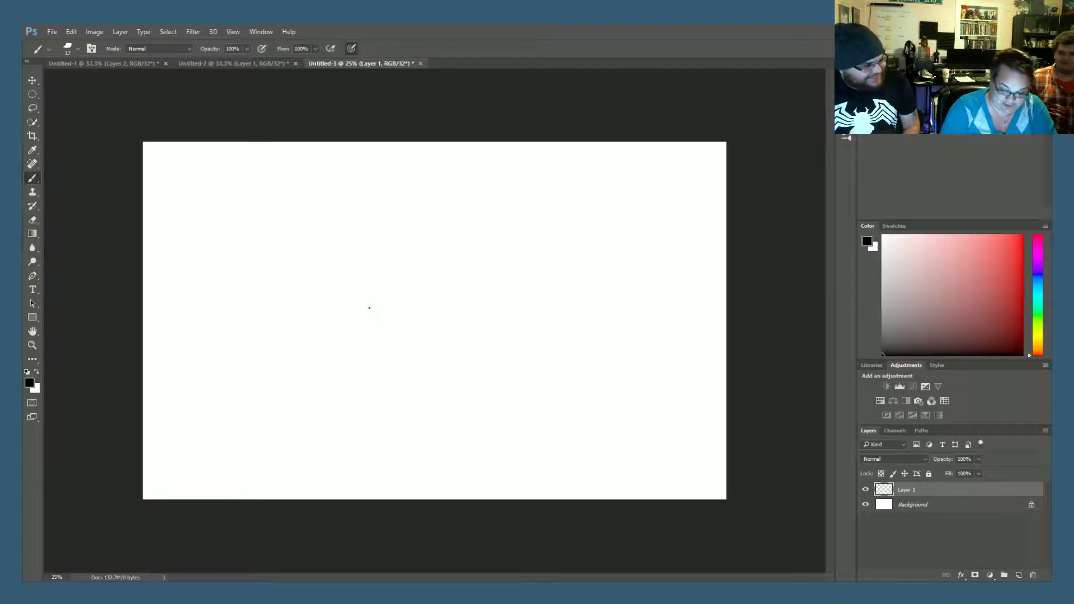
{"action": "mouse_move", "coordinate": [363, 255]}
{"action": "left_mouse_down"}
{"action": "mouse_move", "coordinate": [331, 299]}
{"action": "mouse_move", "coordinate": [358, 342]}
{"action": "mouse_move", "coordinate": [411, 346]}
{"action": "mouse_move", "coordinate": [449, 313]}
{"action": "mouse_move", "coordinate": [449, 277]}
{"action": "mouse_move", "coordinate": [422, 253]}
{"action": "mouse_move", "coordinate": [355, 261]}
{"action": "mouse_move", "coordinate": [343, 297]}
{"action": "mouse_move", "coordinate": [359, 308]}
{"action": "mouse_move", "coordinate": [387, 299]}
{"action": "mouse_move", "coordinate": [363, 282]}
{"action": "mouse_move", "coordinate": [411, 284]}
{"action": "mouse_move", "coordinate": [393, 303]}
{"action": "mouse_move", "coordinate": [414, 313]}
{"action": "mouse_move", "coordinate": [436, 301]}
{"action": "mouse_move", "coordinate": [410, 286]}
{"action": "left_mouse_up"}
{"action": "mouse_move", "coordinate": [386, 324]}
{"action": "left_mouse_down"}
{"action": "mouse_move", "coordinate": [381, 333]}
{"action": "mouse_move", "coordinate": [393, 330]}
{"action": "mouse_move", "coordinate": [350, 317]}
{"action": "mouse_move", "coordinate": [383, 348]}
{"action": "mouse_move", "coordinate": [409, 341]}
{"action": "mouse_move", "coordinate": [445, 320]}
{"action": "mouse_move", "coordinate": [380, 315]}
{"action": "mouse_move", "coordinate": [386, 299]}
{"action": "mouse_move", "coordinate": [413, 281]}
{"action": "mouse_move", "coordinate": [446, 292]}
{"action": "mouse_move", "coordinate": [449, 319]}
{"action": "mouse_move", "coordinate": [431, 282]}
{"action": "mouse_move", "coordinate": [372, 265]}
{"action": "mouse_move", "coordinate": [341, 285]}
{"action": "mouse_move", "coordinate": [336, 311]}
{"action": "mouse_move", "coordinate": [331, 291]}
{"action": "mouse_move", "coordinate": [353, 267]}
{"action": "mouse_move", "coordinate": [426, 265]}
{"action": "mouse_move", "coordinate": [443, 286]}
{"action": "mouse_move", "coordinate": [452, 265]}
{"action": "mouse_move", "coordinate": [449, 276]}
{"action": "left_mouse_up"}
{"action": "mouse_move", "coordinate": [354, 256]}
{"action": "left_mouse_down"}
{"action": "mouse_move", "coordinate": [333, 255]}
{"action": "mouse_move", "coordinate": [330, 278]}
{"action": "left_mouse_up"}
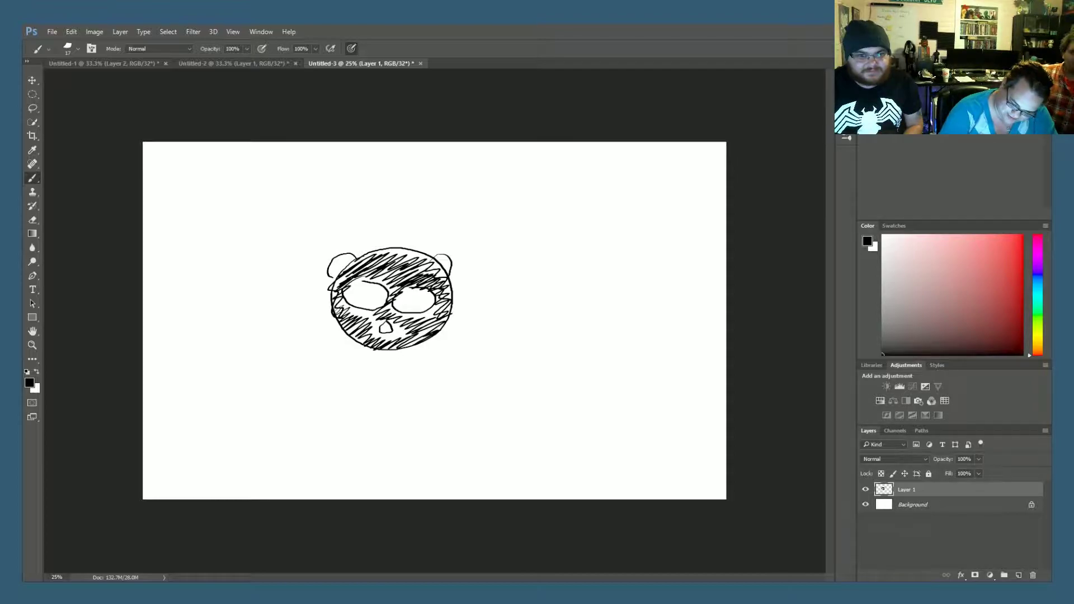
Draw the bear's rounded body below the head, with two drooping arms and two outstretched feet
{"action": "left_click_drag", "start_coordinate": [447, 318], "coordinate": [491, 416]}
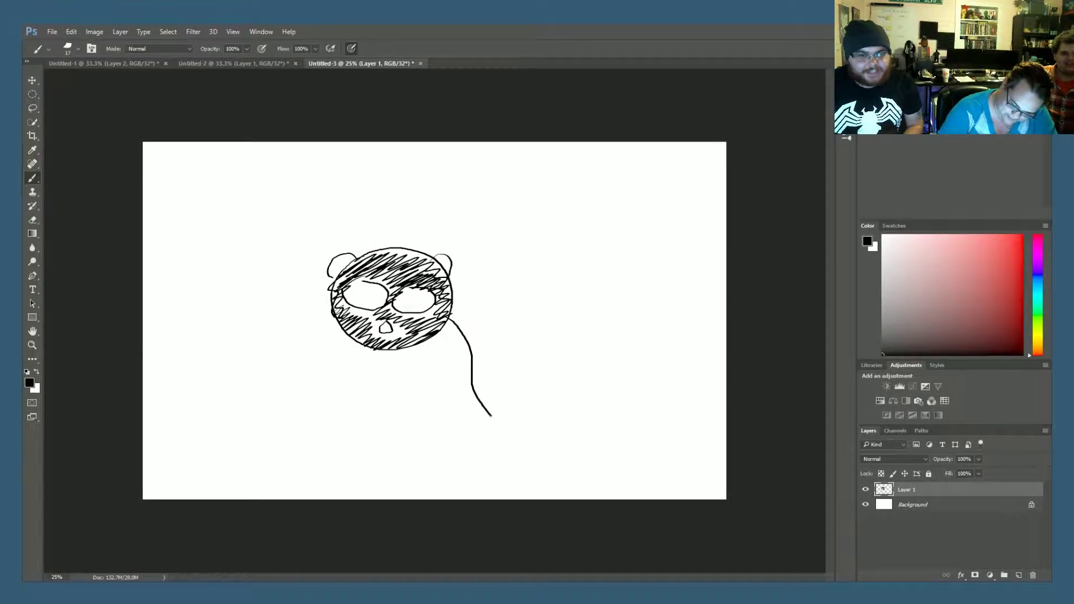
{"action": "mouse_move", "coordinate": [365, 351]}
{"action": "left_mouse_down"}
{"action": "mouse_move", "coordinate": [351, 387]}
{"action": "mouse_move", "coordinate": [364, 440]}
{"action": "mouse_move", "coordinate": [424, 466]}
{"action": "mouse_move", "coordinate": [475, 451]}
{"action": "mouse_move", "coordinate": [484, 415]}
{"action": "left_mouse_up"}
{"action": "mouse_move", "coordinate": [445, 324]}
{"action": "left_mouse_down"}
{"action": "mouse_move", "coordinate": [460, 340]}
{"action": "mouse_move", "coordinate": [456, 401]}
{"action": "mouse_move", "coordinate": [440, 408]}
{"action": "left_mouse_up"}
{"action": "left_click_drag", "start_coordinate": [434, 341], "coordinate": [437, 409]}
{"action": "mouse_move", "coordinate": [363, 351]}
{"action": "left_mouse_down"}
{"action": "mouse_move", "coordinate": [323, 386]}
{"action": "mouse_move", "coordinate": [354, 380]}
{"action": "left_mouse_up"}
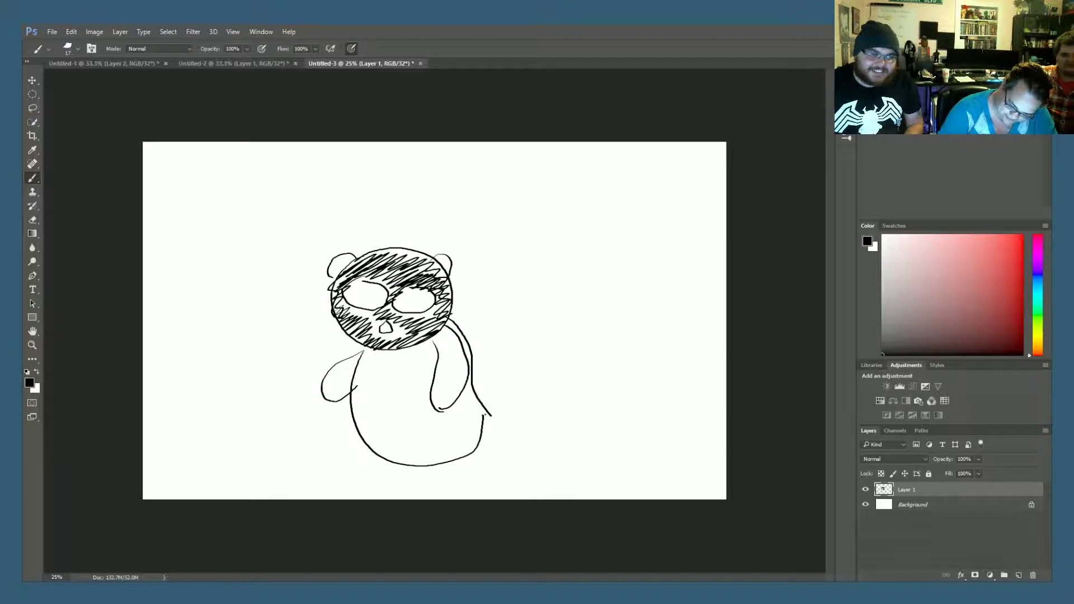
{"action": "mouse_move", "coordinate": [482, 415]}
{"action": "left_mouse_down"}
{"action": "mouse_move", "coordinate": [556, 430]}
{"action": "mouse_move", "coordinate": [536, 460]}
{"action": "mouse_move", "coordinate": [500, 463]}
{"action": "mouse_move", "coordinate": [480, 448]}
{"action": "left_mouse_up"}
{"action": "mouse_move", "coordinate": [376, 454]}
{"action": "left_mouse_down"}
{"action": "mouse_move", "coordinate": [324, 443]}
{"action": "mouse_move", "coordinate": [301, 453]}
{"action": "mouse_move", "coordinate": [320, 477]}
{"action": "mouse_move", "coordinate": [364, 485]}
{"action": "mouse_move", "coordinate": [395, 467]}
{"action": "left_mouse_up"}
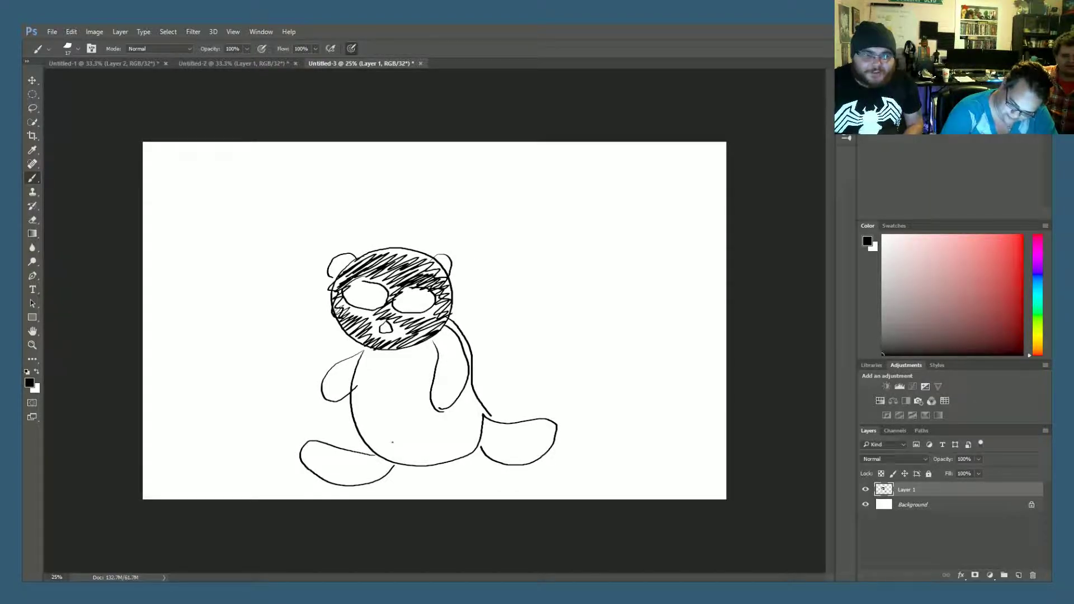
Draw a speech bubble reading "no Im laying down" beside the bear's head, and a Poké Ball with shine marks beside its outstretched foot
{"action": "mouse_move", "coordinate": [459, 289]}
{"action": "left_mouse_down"}
{"action": "mouse_move", "coordinate": [496, 252]}
{"action": "mouse_move", "coordinate": [508, 298]}
{"action": "left_mouse_up"}
{"action": "left_click_drag", "start_coordinate": [494, 253], "coordinate": [601, 199]}
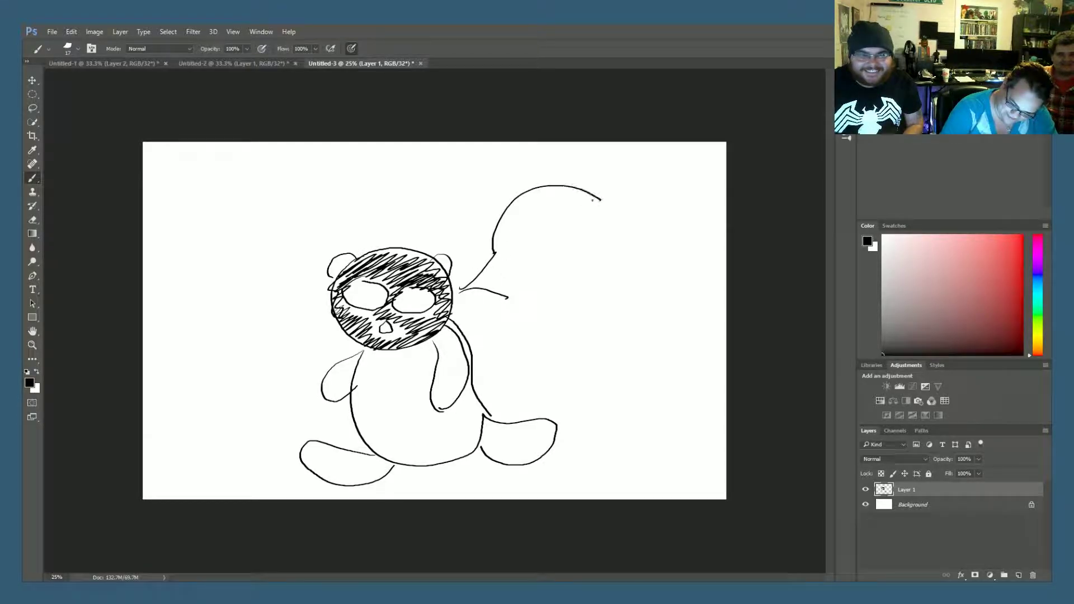
{"action": "mouse_move", "coordinate": [508, 298]}
{"action": "left_mouse_down"}
{"action": "mouse_move", "coordinate": [640, 286]}
{"action": "mouse_move", "coordinate": [608, 209]}
{"action": "left_mouse_up"}
{"action": "mouse_move", "coordinate": [513, 234]}
{"action": "left_mouse_down"}
{"action": "mouse_move", "coordinate": [536, 242]}
{"action": "mouse_move", "coordinate": [559, 226]}
{"action": "mouse_move", "coordinate": [546, 223]}
{"action": "left_mouse_up"}
{"action": "mouse_move", "coordinate": [508, 269]}
{"action": "left_mouse_down"}
{"action": "mouse_move", "coordinate": [514, 288]}
{"action": "mouse_move", "coordinate": [574, 262]}
{"action": "mouse_move", "coordinate": [596, 267]}
{"action": "left_mouse_up"}
{"action": "mouse_move", "coordinate": [603, 251]}
{"action": "left_mouse_down"}
{"action": "mouse_move", "coordinate": [597, 278]}
{"action": "mouse_move", "coordinate": [621, 257]}
{"action": "mouse_move", "coordinate": [625, 271]}
{"action": "left_mouse_up"}
{"action": "mouse_move", "coordinate": [557, 288]}
{"action": "left_mouse_down"}
{"action": "mouse_move", "coordinate": [564, 315]}
{"action": "mouse_move", "coordinate": [603, 284]}
{"action": "mouse_move", "coordinate": [621, 292]}
{"action": "left_mouse_up"}
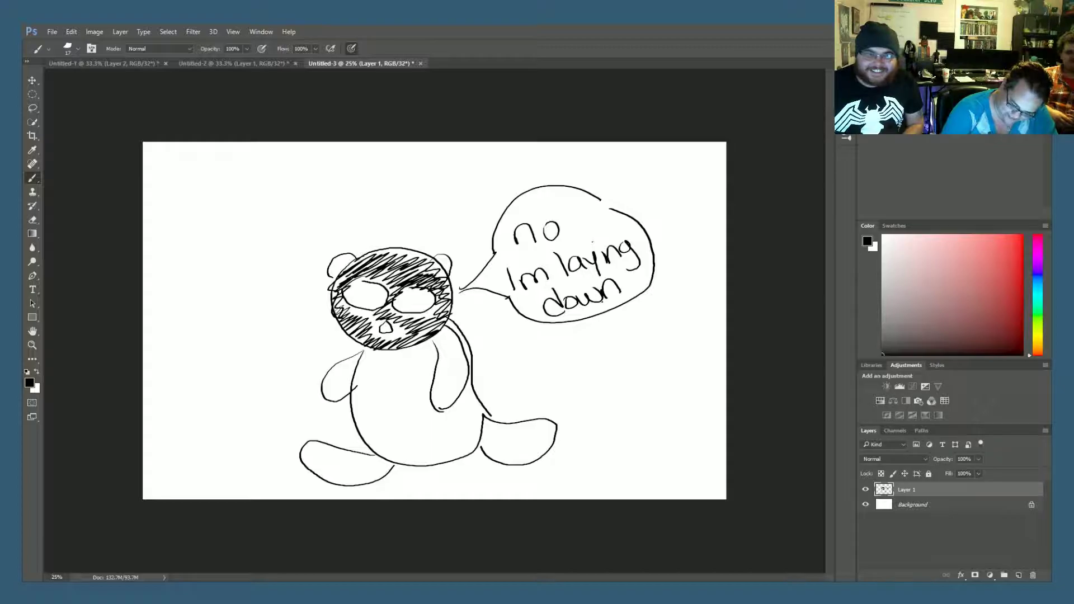
{"action": "mouse_move", "coordinate": [194, 403]}
{"action": "left_mouse_down"}
{"action": "mouse_move", "coordinate": [180, 457]}
{"action": "mouse_move", "coordinate": [254, 413]}
{"action": "mouse_move", "coordinate": [204, 397]}
{"action": "mouse_move", "coordinate": [206, 445]}
{"action": "mouse_move", "coordinate": [211, 421]}
{"action": "mouse_move", "coordinate": [251, 429]}
{"action": "left_mouse_up"}
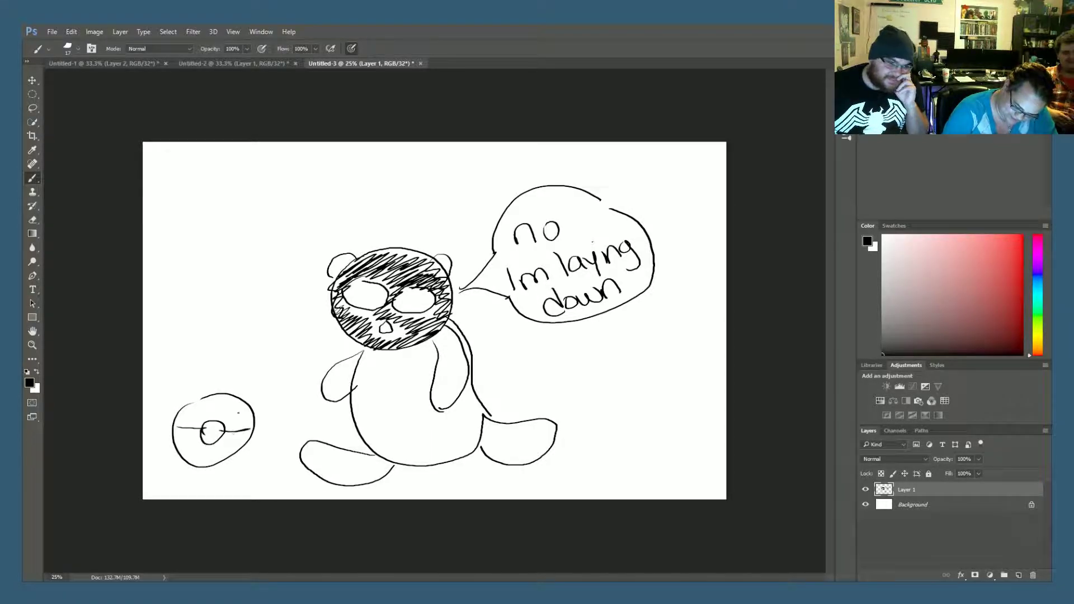
{"action": "left_click_drag", "start_coordinate": [187, 387], "coordinate": [192, 387]}
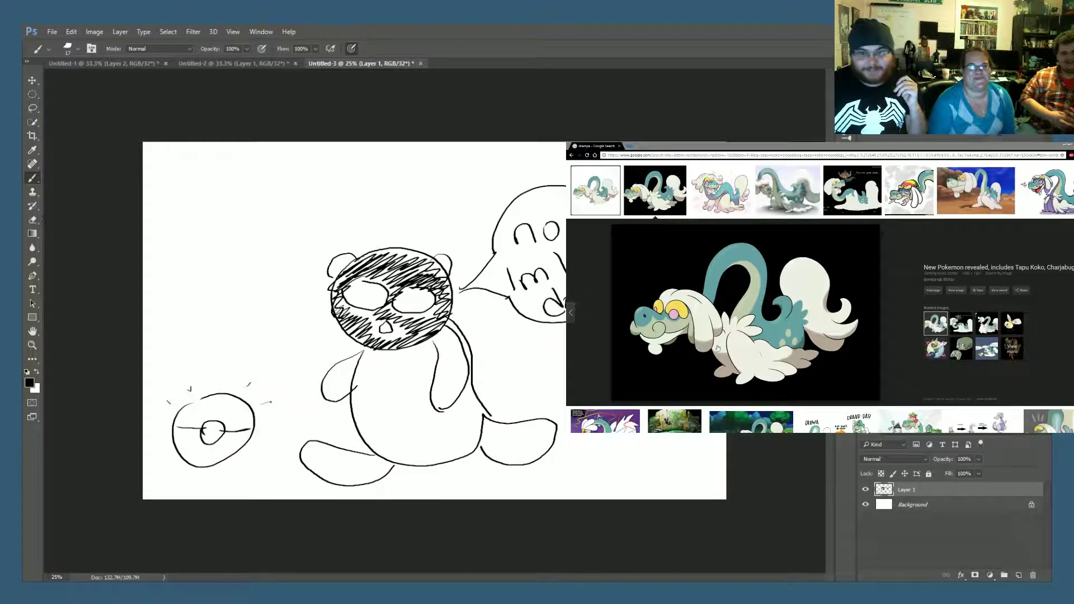
Search the browser's images for "slakoth" and enlarge the Bulbapedia picture of it
{"action": "scroll", "coordinate": [597, 253], "scroll_direction": "up", "scroll_amount": 1}
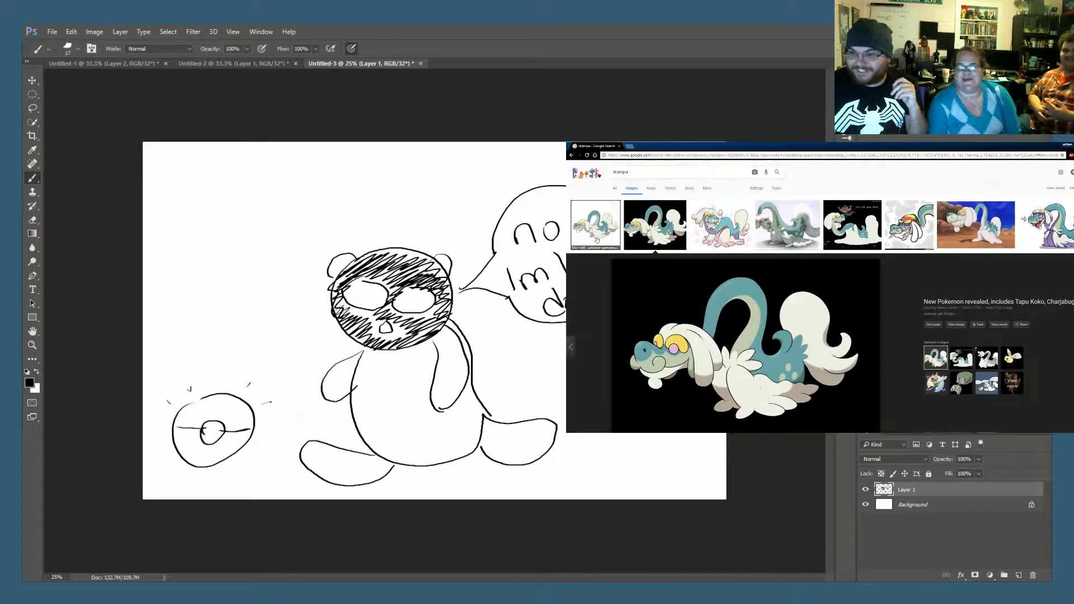
{"action": "left_click", "coordinate": [644, 174]}
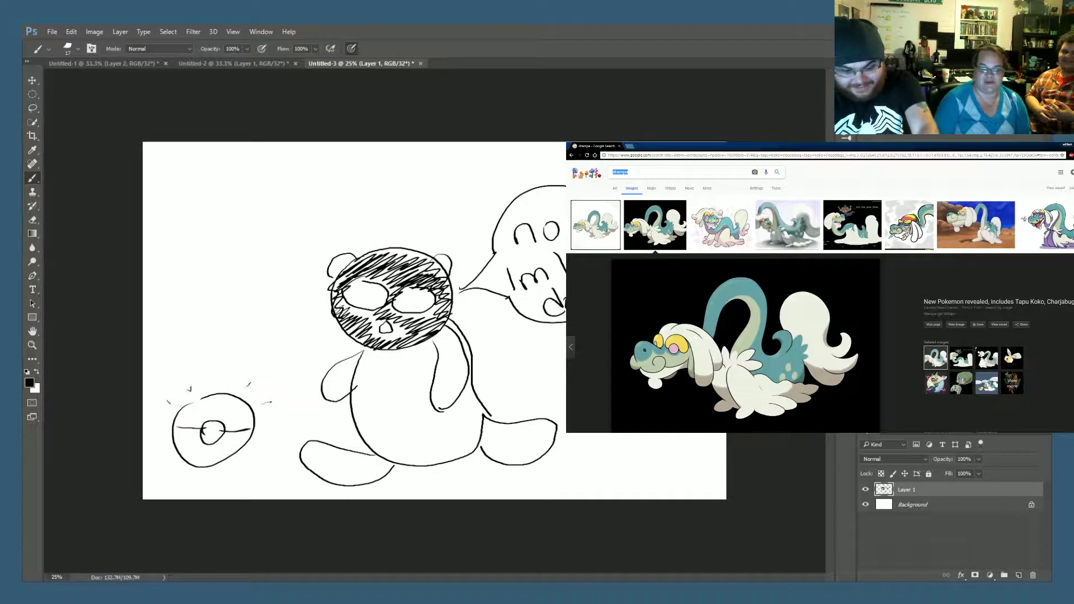
{"action": "type", "text": "slakoth"}
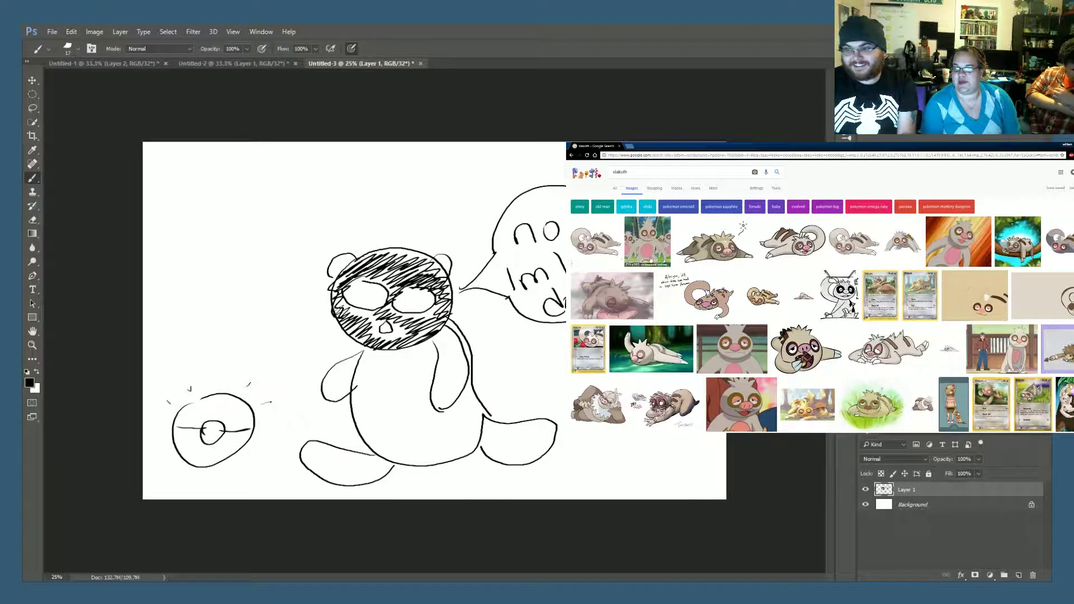
{"action": "left_click", "coordinate": [598, 238]}
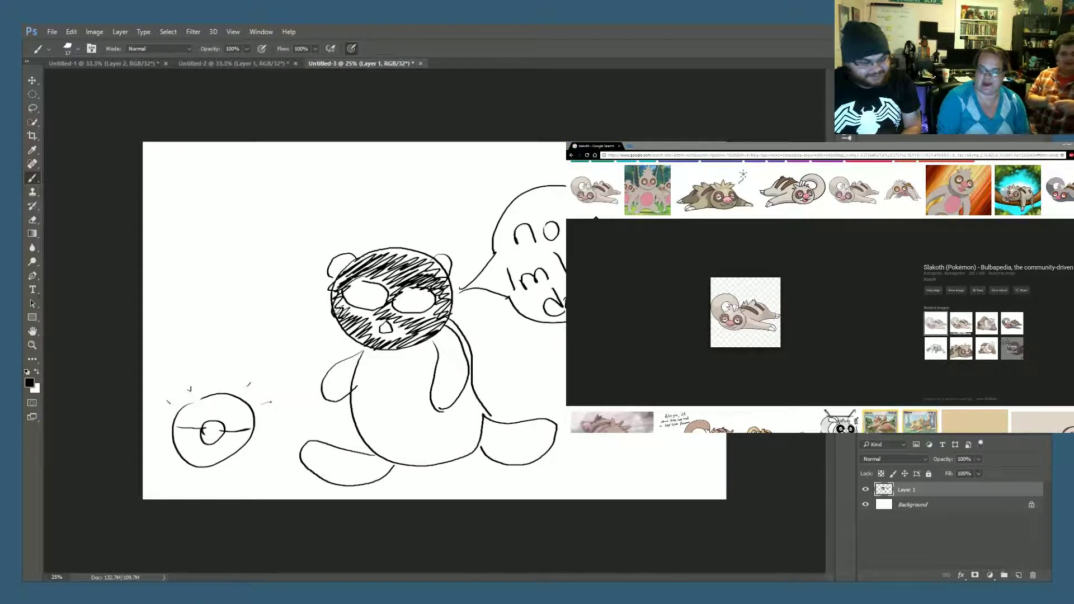
Add stripes across the bear's belly, pupils in both eyes, spiky hair tufts, a bolder nose and darker shading along the chin
{"action": "left_click_drag", "start_coordinate": [443, 373], "coordinate": [384, 390]}
{"action": "left_click_drag", "start_coordinate": [387, 418], "coordinate": [464, 404]}
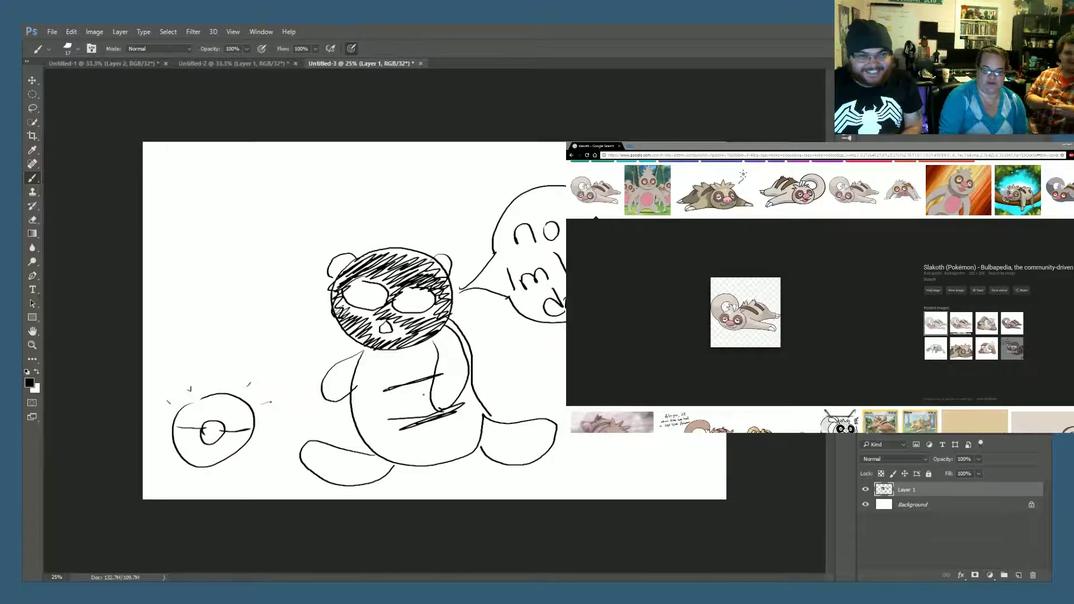
{"action": "left_click_drag", "start_coordinate": [410, 301], "coordinate": [360, 296]}
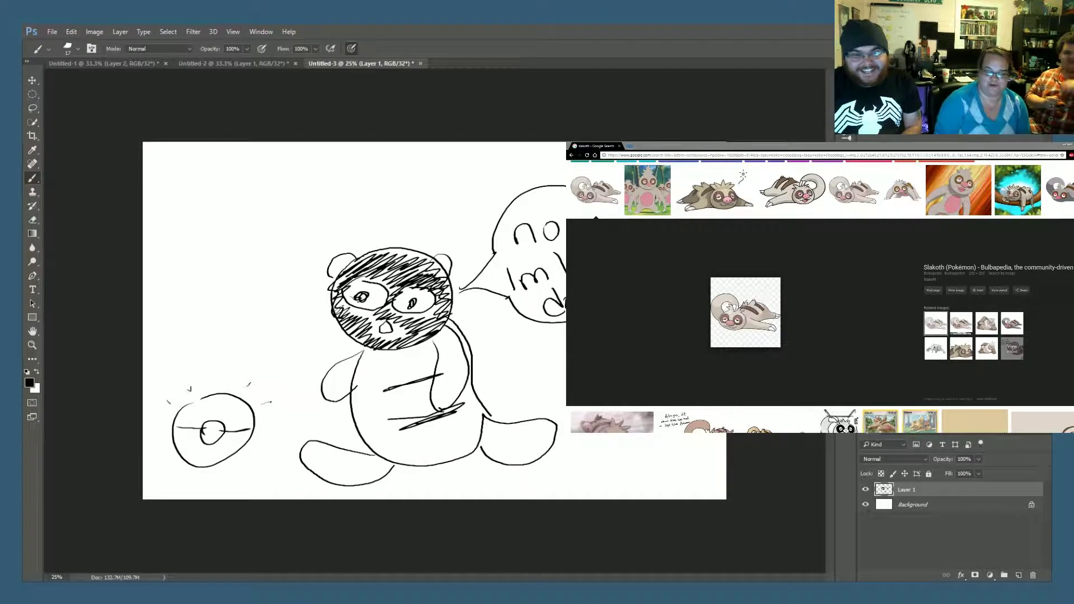
{"action": "mouse_move", "coordinate": [371, 248]}
{"action": "left_mouse_down"}
{"action": "mouse_move", "coordinate": [365, 218]}
{"action": "mouse_move", "coordinate": [386, 249]}
{"action": "mouse_move", "coordinate": [420, 218]}
{"action": "mouse_move", "coordinate": [415, 252]}
{"action": "left_mouse_up"}
{"action": "mouse_move", "coordinate": [380, 320]}
{"action": "left_mouse_down"}
{"action": "mouse_move", "coordinate": [383, 333]}
{"action": "mouse_move", "coordinate": [391, 325]}
{"action": "mouse_move", "coordinate": [380, 336]}
{"action": "left_mouse_up"}
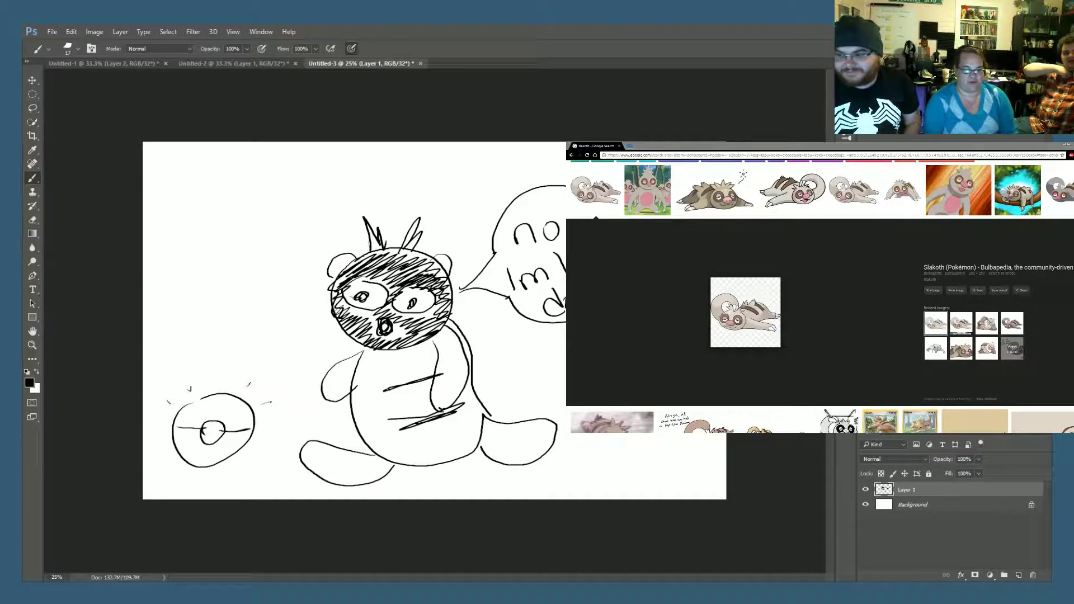
{"action": "mouse_move", "coordinate": [361, 348]}
{"action": "left_mouse_down"}
{"action": "mouse_move", "coordinate": [415, 333]}
{"action": "mouse_move", "coordinate": [382, 342]}
{"action": "left_mouse_up"}
{"action": "left_click_drag", "start_coordinate": [404, 342], "coordinate": [420, 330]}
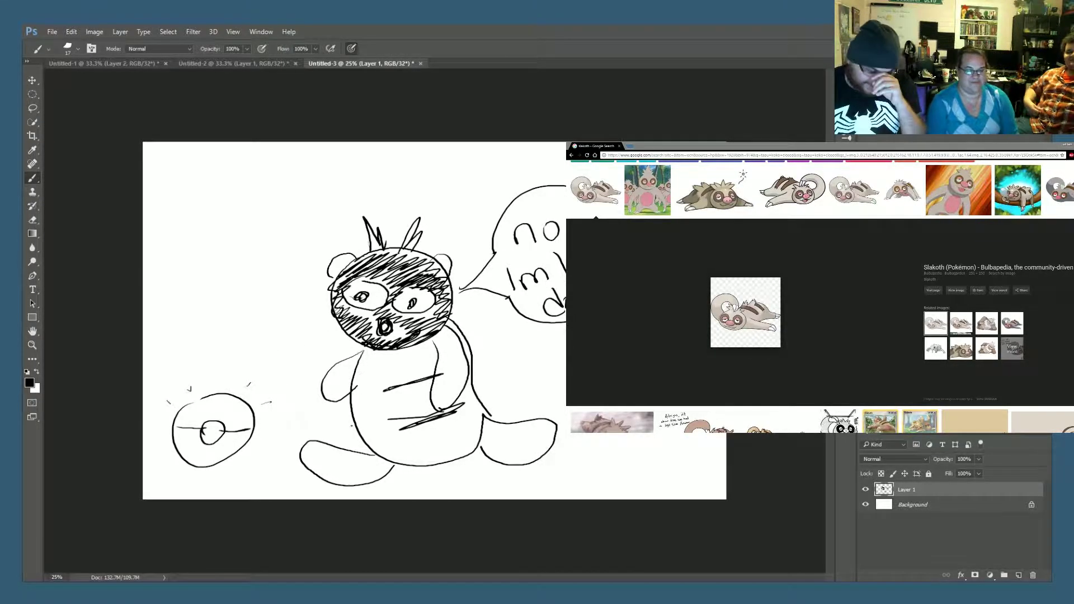
Add more strokes to the belly stripes and draw small spiky tufts along the bear's back
{"action": "mouse_move", "coordinate": [375, 392]}
{"action": "left_mouse_down"}
{"action": "mouse_move", "coordinate": [425, 372]}
{"action": "mouse_move", "coordinate": [420, 380]}
{"action": "left_mouse_up"}
{"action": "left_click_drag", "start_coordinate": [428, 423], "coordinate": [450, 416]}
{"action": "left_click_drag", "start_coordinate": [458, 336], "coordinate": [476, 309]}
{"action": "mouse_move", "coordinate": [468, 380]}
{"action": "left_mouse_down"}
{"action": "mouse_move", "coordinate": [480, 358]}
{"action": "mouse_move", "coordinate": [471, 382]}
{"action": "left_mouse_up"}
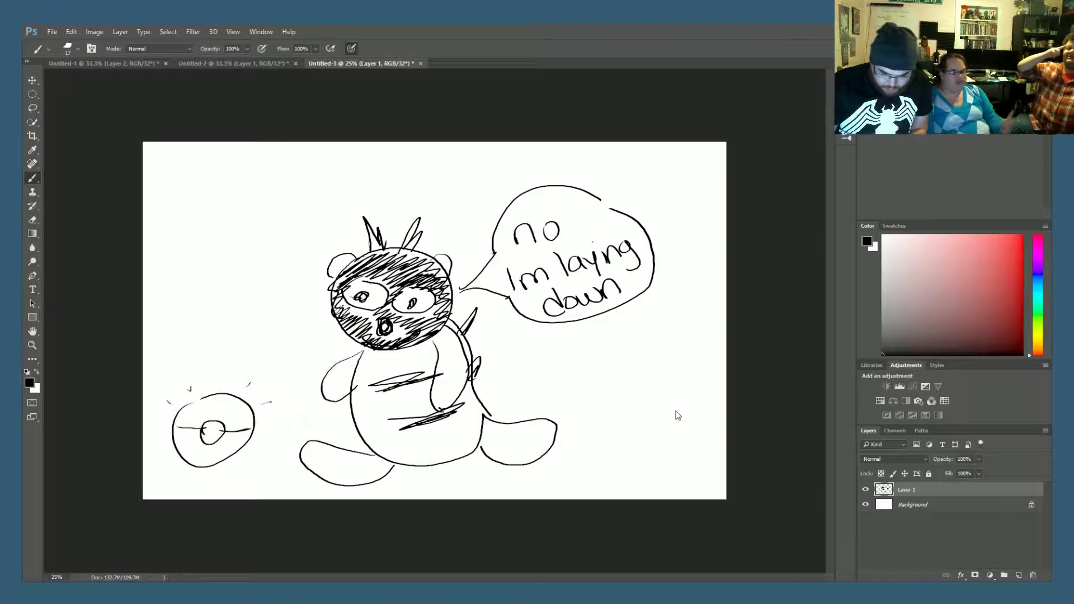
In a new document, draw one larger circle with two smaller circles below it, one on each side
{"action": "key", "text": "ctrl+alt+n"}
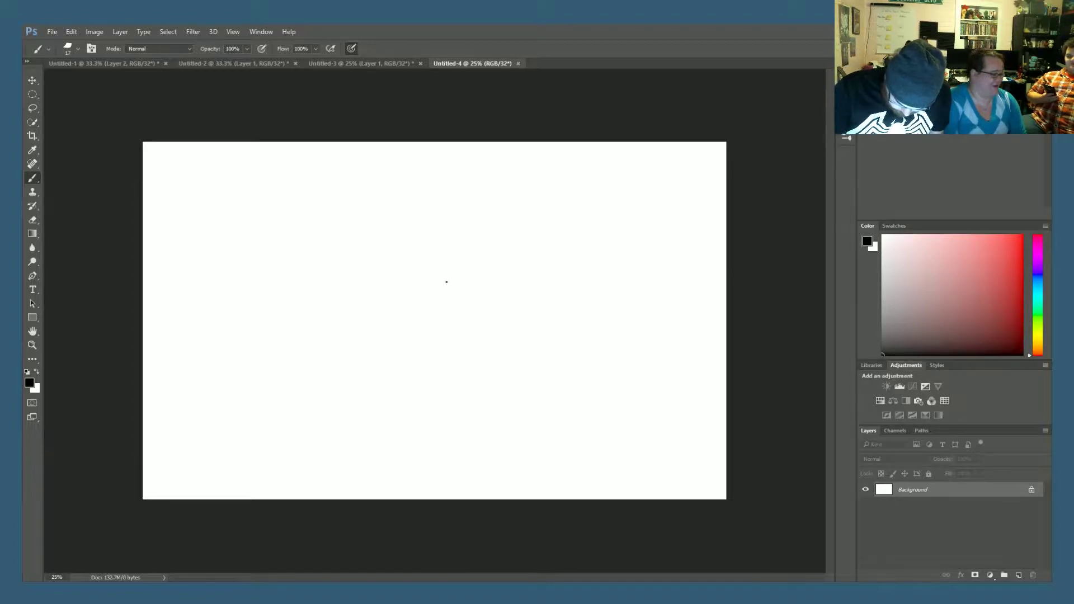
{"action": "mouse_move", "coordinate": [476, 259]}
{"action": "left_mouse_down"}
{"action": "mouse_move", "coordinate": [482, 289]}
{"action": "mouse_move", "coordinate": [498, 270]}
{"action": "mouse_move", "coordinate": [474, 258]}
{"action": "left_mouse_up"}
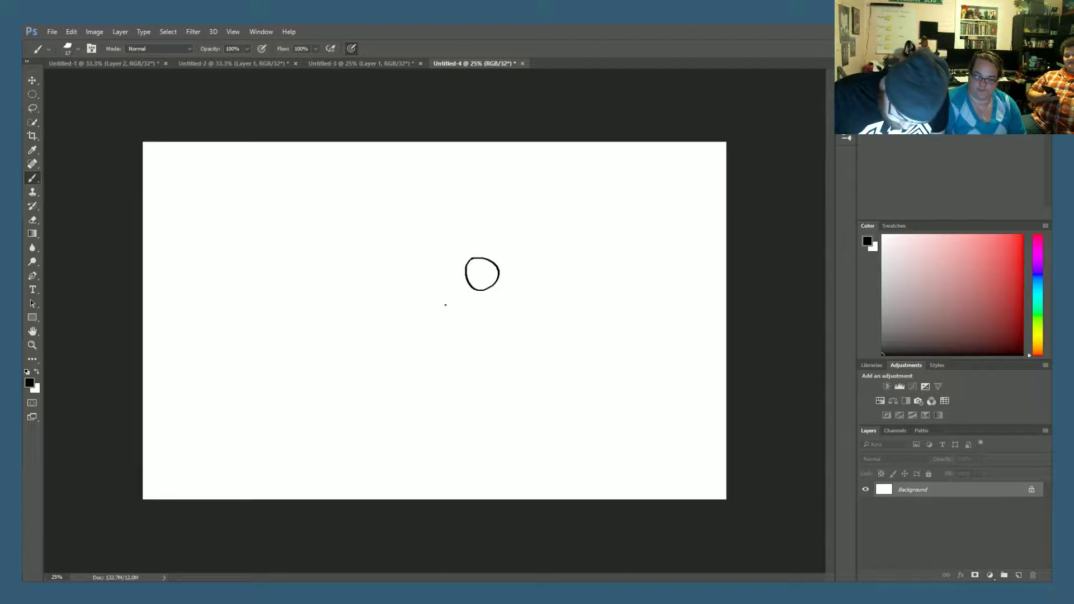
{"action": "mouse_move", "coordinate": [447, 299]}
{"action": "left_mouse_down"}
{"action": "mouse_move", "coordinate": [446, 318]}
{"action": "mouse_move", "coordinate": [446, 300]}
{"action": "left_mouse_up"}
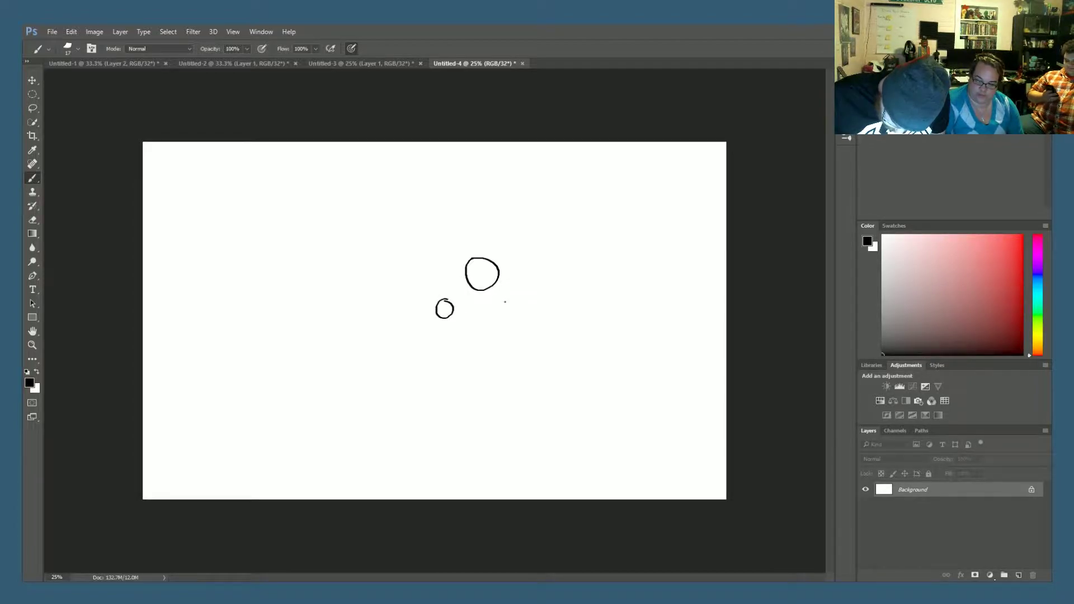
{"action": "left_click_drag", "start_coordinate": [513, 303], "coordinate": [517, 302]}
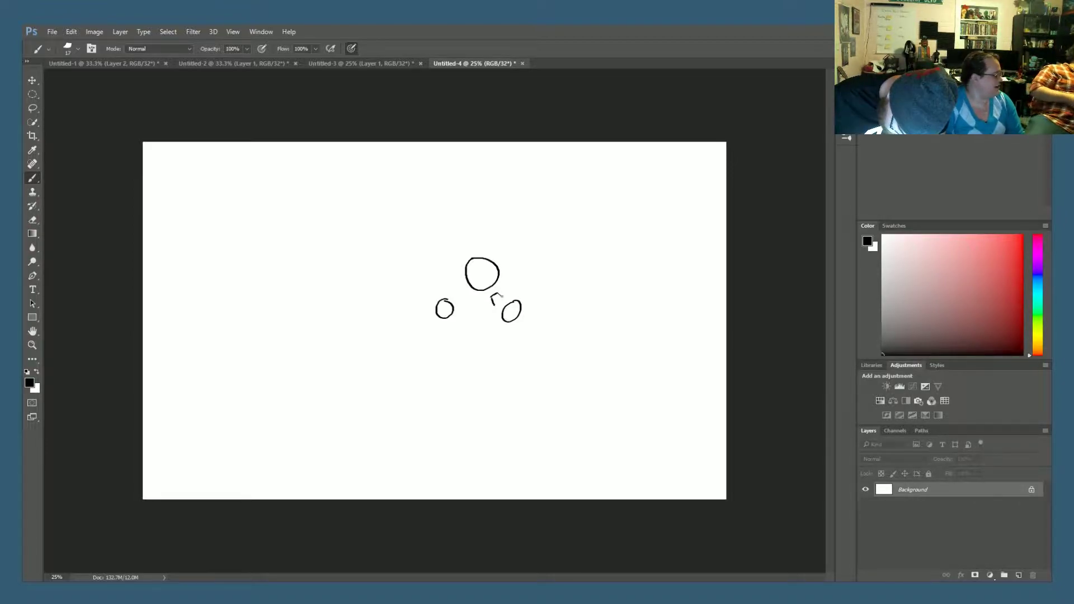
Draw simple faces inside the three circles and start a jagged toothed outline beneath the largest one
{"action": "left_click_drag", "start_coordinate": [510, 291], "coordinate": [521, 272]}
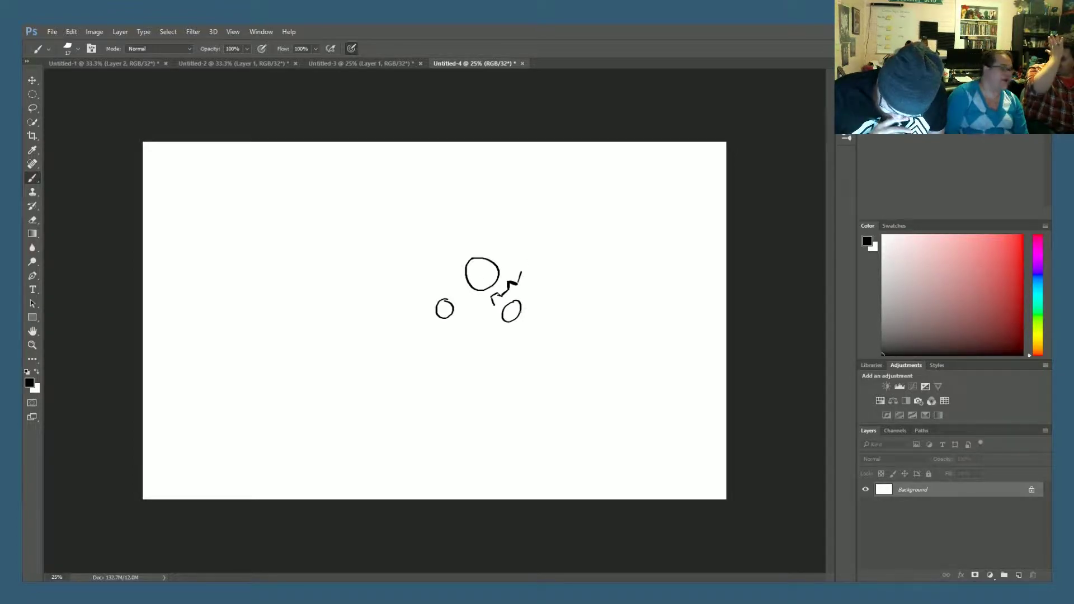
{"action": "left_click", "coordinate": [477, 268]}
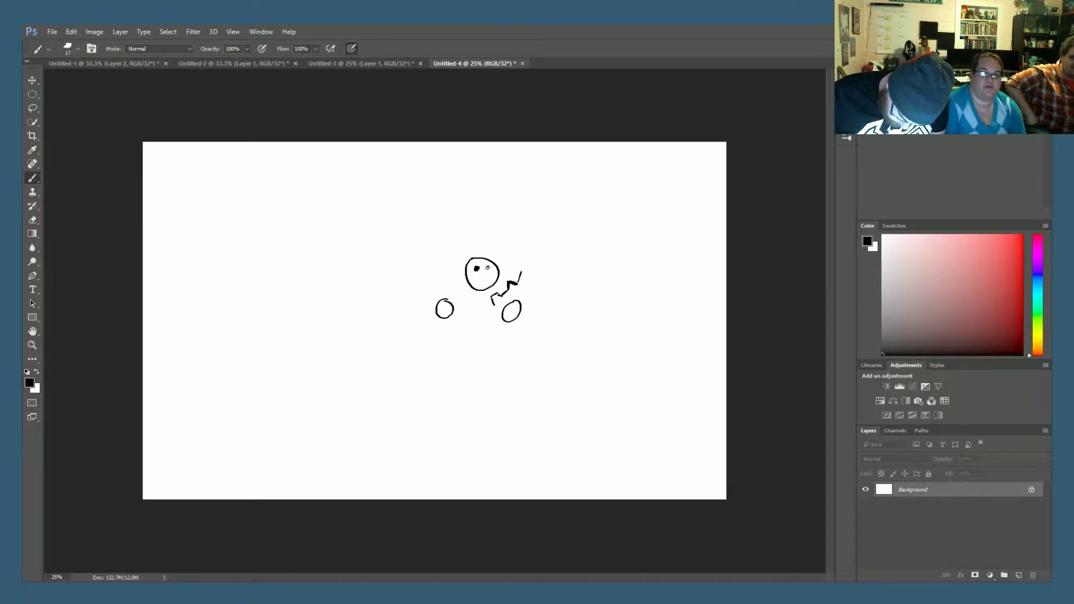
{"action": "left_click_drag", "start_coordinate": [480, 278], "coordinate": [478, 278]}
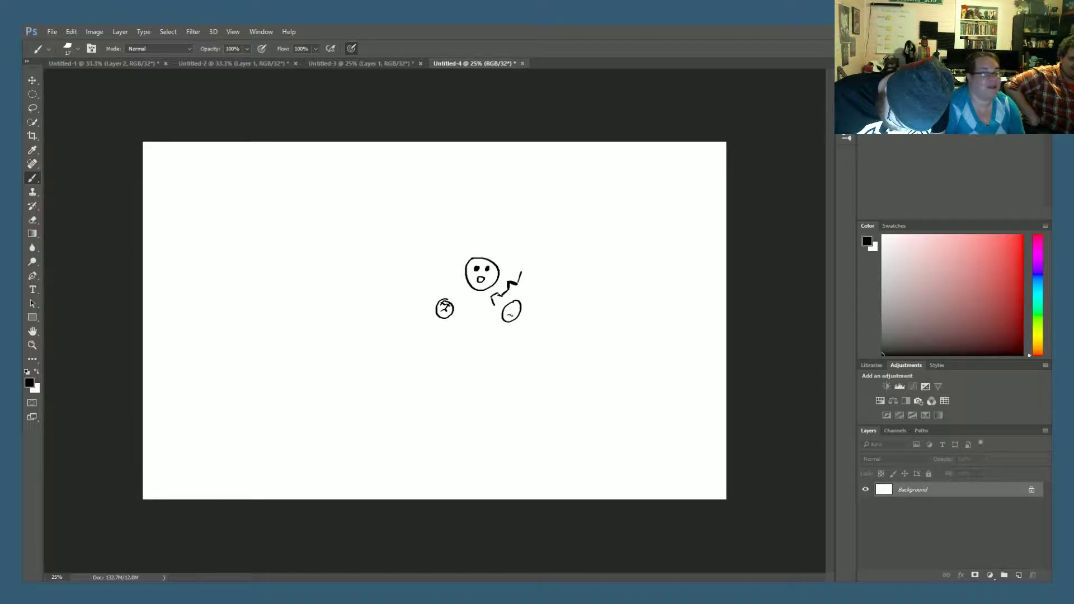
{"action": "left_click_drag", "start_coordinate": [516, 307], "coordinate": [476, 298]}
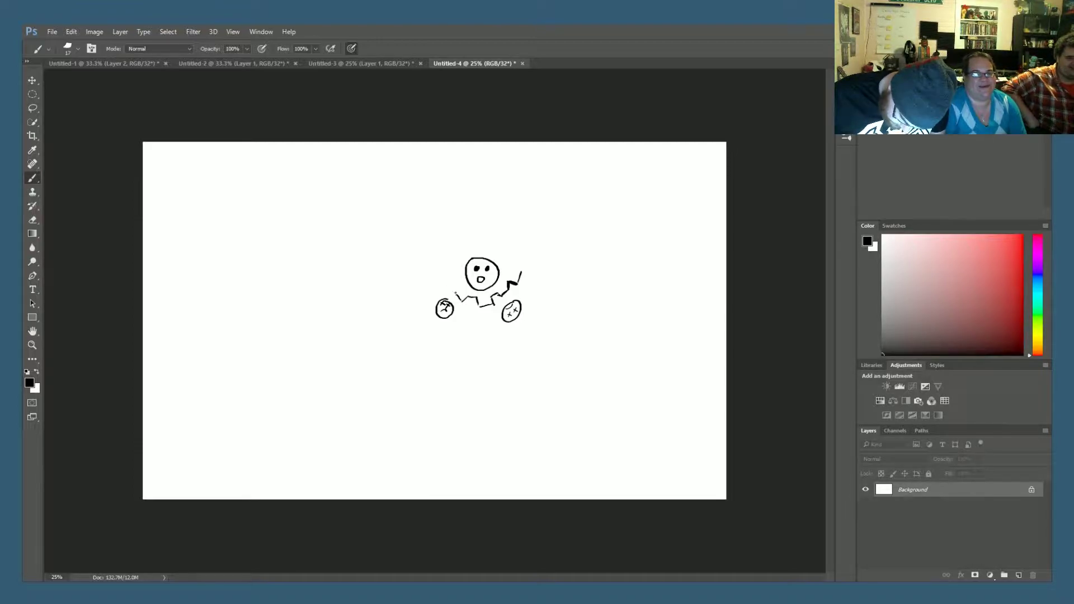
Complete toothed gear outlines around all three faces so the gears mesh together
{"action": "mouse_move", "coordinate": [459, 293]}
{"action": "left_mouse_down"}
{"action": "mouse_move", "coordinate": [449, 264]}
{"action": "mouse_move", "coordinate": [476, 237]}
{"action": "mouse_move", "coordinate": [485, 250]}
{"action": "mouse_move", "coordinate": [499, 246]}
{"action": "mouse_move", "coordinate": [518, 282]}
{"action": "left_mouse_up"}
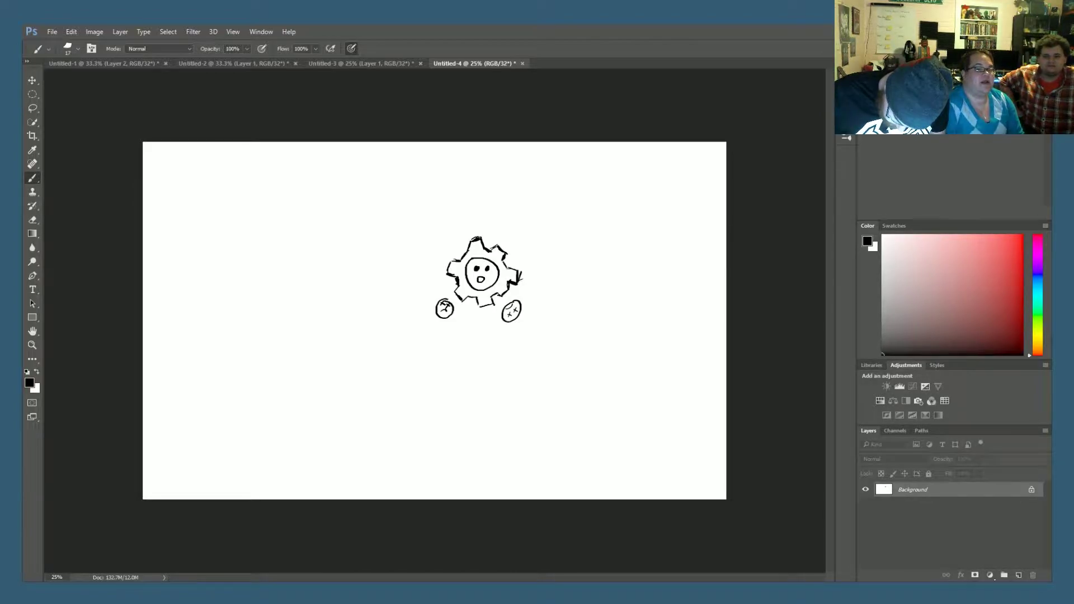
{"action": "mouse_move", "coordinate": [513, 284]}
{"action": "left_mouse_down"}
{"action": "mouse_move", "coordinate": [504, 290]}
{"action": "mouse_move", "coordinate": [526, 281]}
{"action": "mouse_move", "coordinate": [543, 315]}
{"action": "mouse_move", "coordinate": [522, 322]}
{"action": "mouse_move", "coordinate": [528, 331]}
{"action": "mouse_move", "coordinate": [490, 335]}
{"action": "mouse_move", "coordinate": [501, 339]}
{"action": "mouse_move", "coordinate": [482, 316]}
{"action": "mouse_move", "coordinate": [487, 306]}
{"action": "left_mouse_up"}
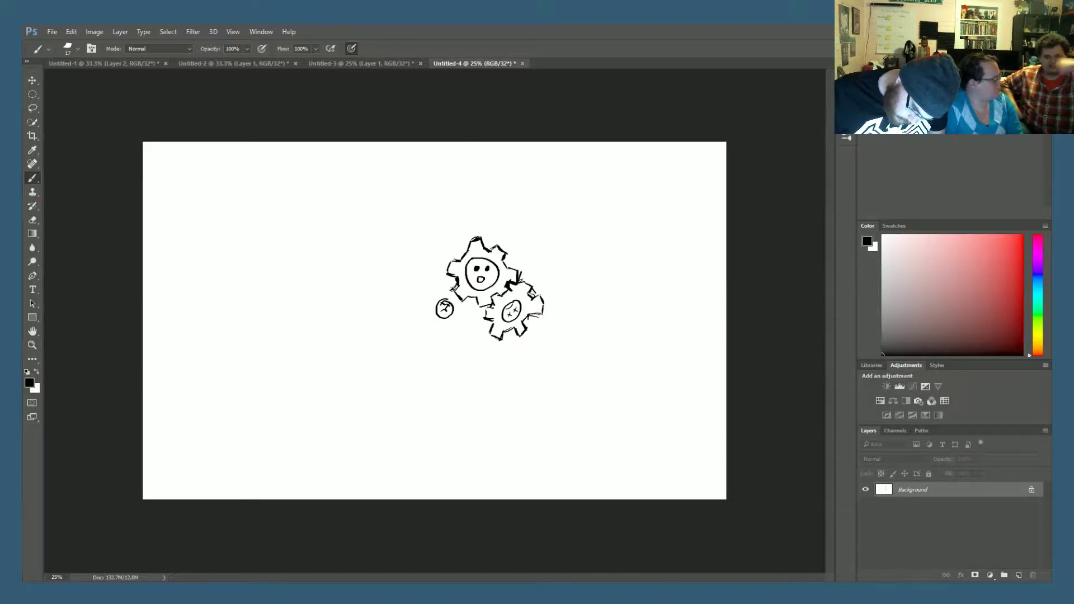
{"action": "mouse_move", "coordinate": [446, 283]}
{"action": "left_mouse_down"}
{"action": "mouse_move", "coordinate": [415, 293]}
{"action": "mouse_move", "coordinate": [416, 304]}
{"action": "mouse_move", "coordinate": [432, 329]}
{"action": "mouse_move", "coordinate": [462, 335]}
{"action": "mouse_move", "coordinate": [460, 320]}
{"action": "mouse_move", "coordinate": [473, 323]}
{"action": "mouse_move", "coordinate": [460, 305]}
{"action": "left_mouse_up"}
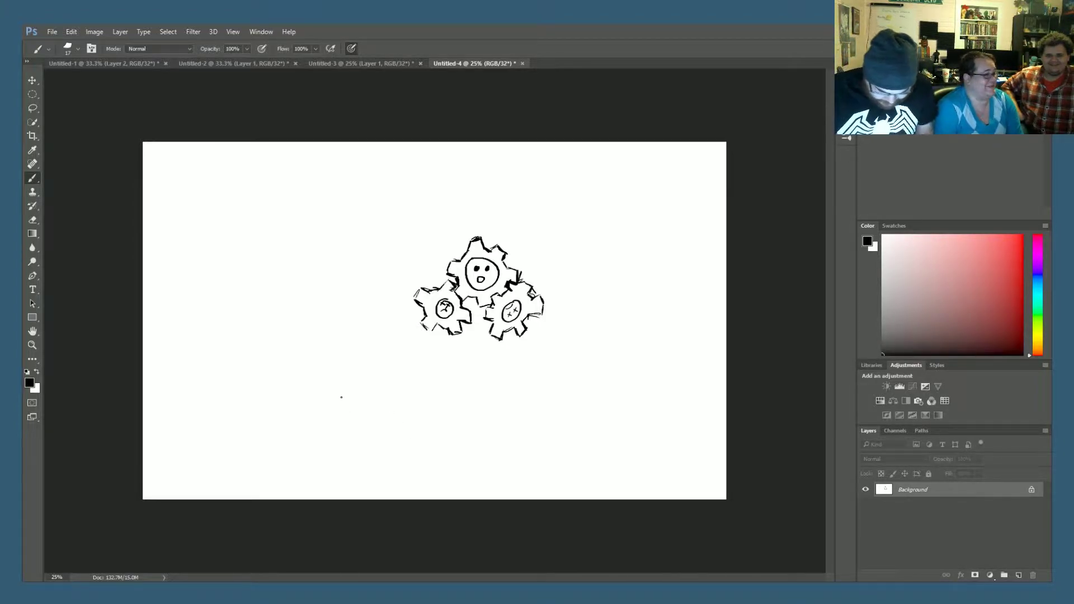
Handwrite the caption "I'm a Perkamern" below the gears
{"action": "left_click_drag", "start_coordinate": [335, 414], "coordinate": [334, 432]}
{"action": "mouse_move", "coordinate": [326, 411]}
{"action": "left_mouse_down"}
{"action": "mouse_move", "coordinate": [351, 414]}
{"action": "mouse_move", "coordinate": [388, 406]}
{"action": "mouse_move", "coordinate": [358, 418]}
{"action": "mouse_move", "coordinate": [419, 428]}
{"action": "left_mouse_up"}
{"action": "mouse_move", "coordinate": [420, 399]}
{"action": "left_mouse_down"}
{"action": "mouse_move", "coordinate": [424, 414]}
{"action": "mouse_move", "coordinate": [456, 405]}
{"action": "left_mouse_up"}
{"action": "mouse_move", "coordinate": [465, 395]}
{"action": "left_mouse_down"}
{"action": "mouse_move", "coordinate": [464, 414]}
{"action": "mouse_move", "coordinate": [501, 401]}
{"action": "mouse_move", "coordinate": [509, 413]}
{"action": "left_mouse_up"}
{"action": "left_click_drag", "start_coordinate": [512, 407], "coordinate": [519, 412]}
{"action": "mouse_move", "coordinate": [522, 411]}
{"action": "left_mouse_down"}
{"action": "mouse_move", "coordinate": [542, 411]}
{"action": "mouse_move", "coordinate": [508, 413]}
{"action": "left_mouse_up"}
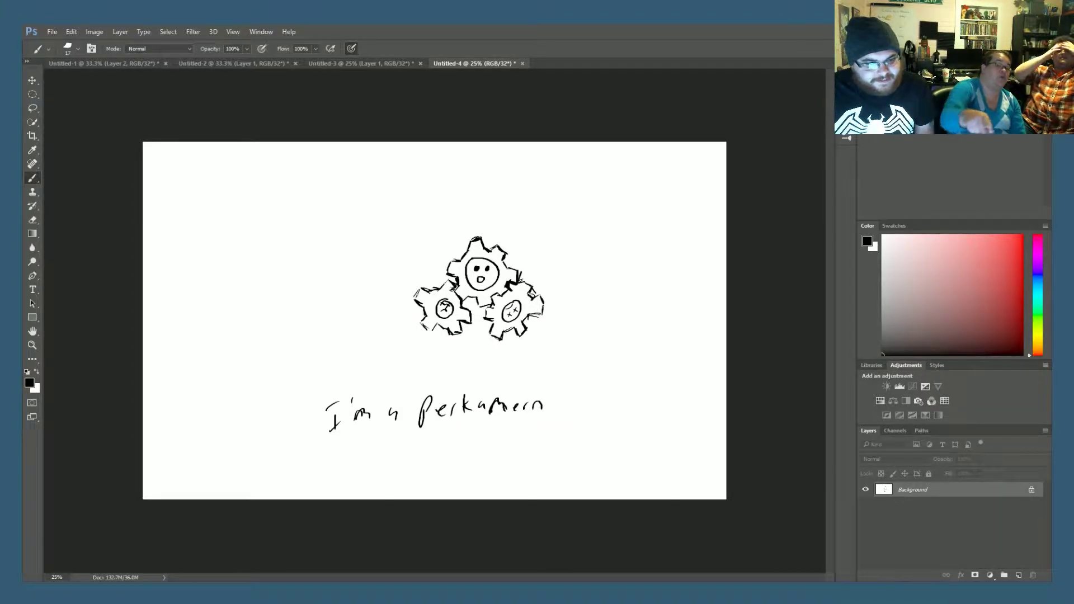
Search the browser's images for "klinklang" and view the Bulbapedia picture and the Pokémon #601 Klinklang Ultra Rare Artwork
{"action": "scroll", "coordinate": [671, 264], "scroll_direction": "up", "scroll_amount": 2}
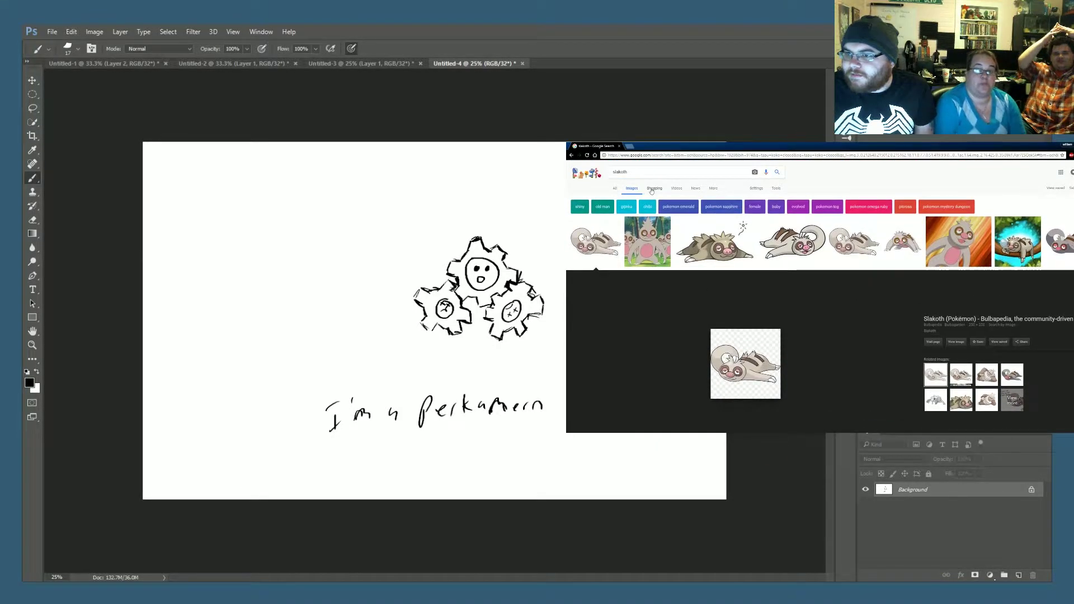
{"action": "type", "text": "k"}
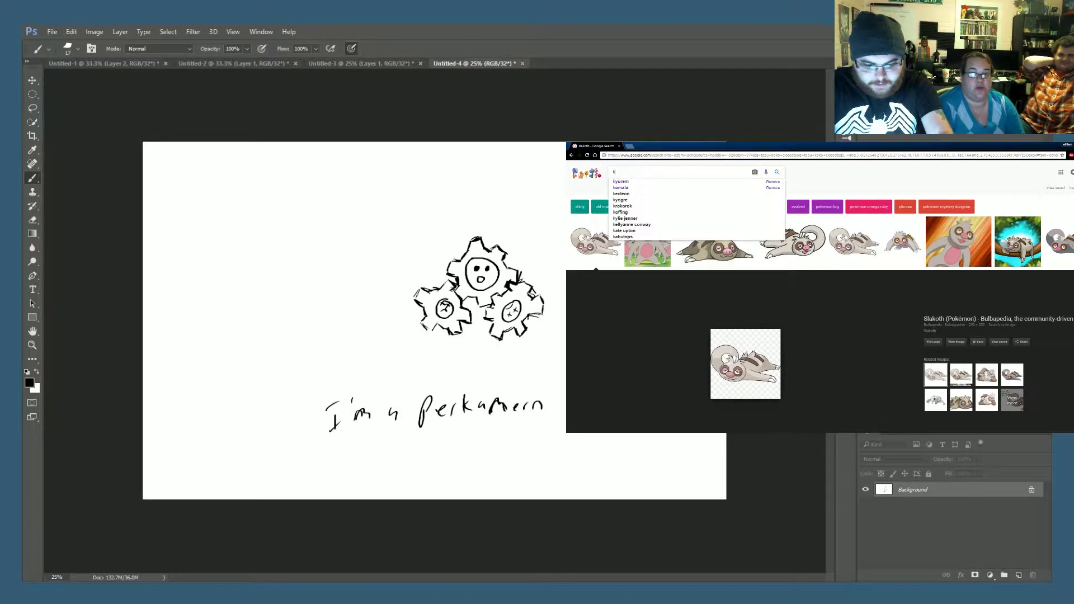
{"action": "type", "text": "l"}
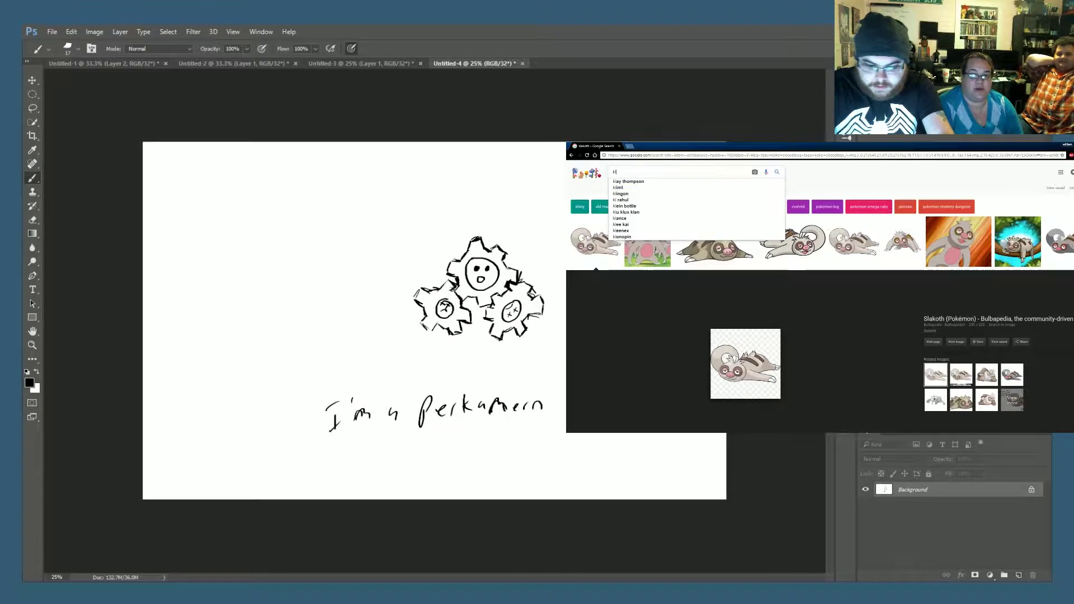
{"action": "type", "text": "inklang"}
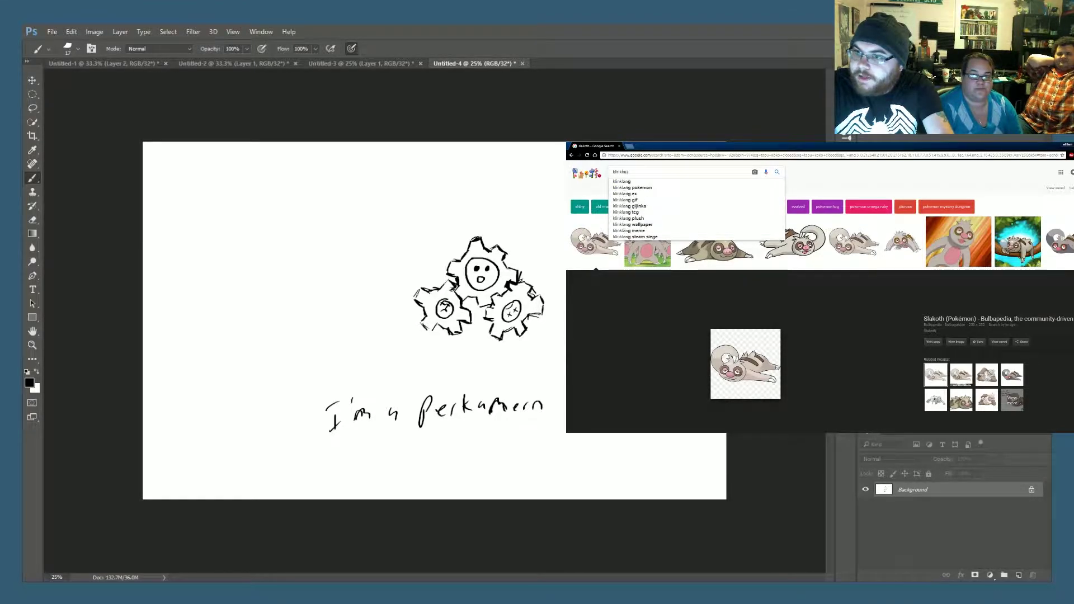
{"action": "key", "text": "Return"}
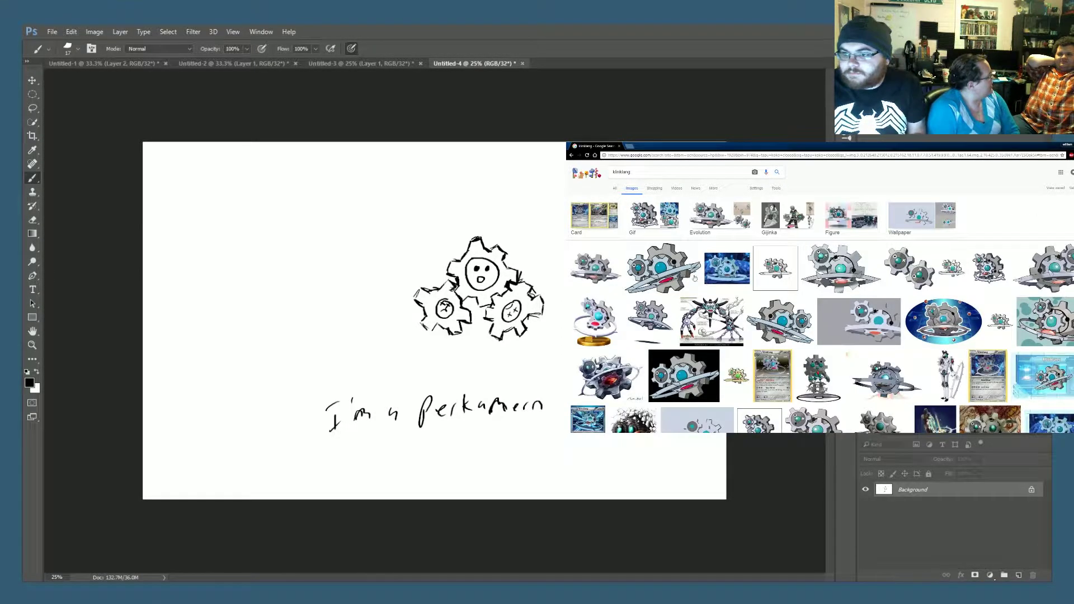
{"action": "left_click", "coordinate": [586, 263]}
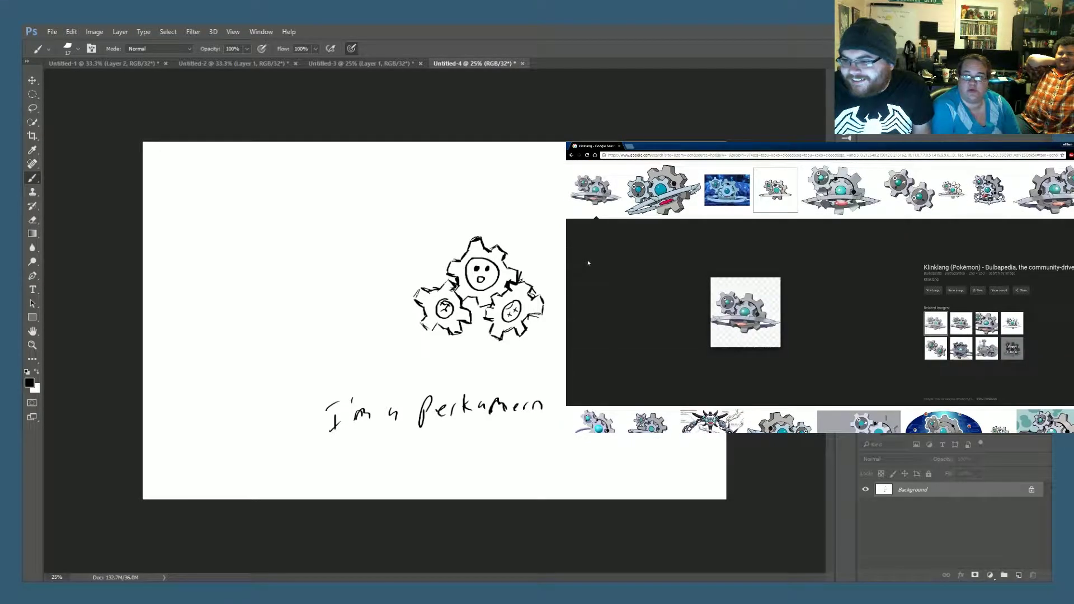
{"action": "left_click", "coordinate": [663, 193]}
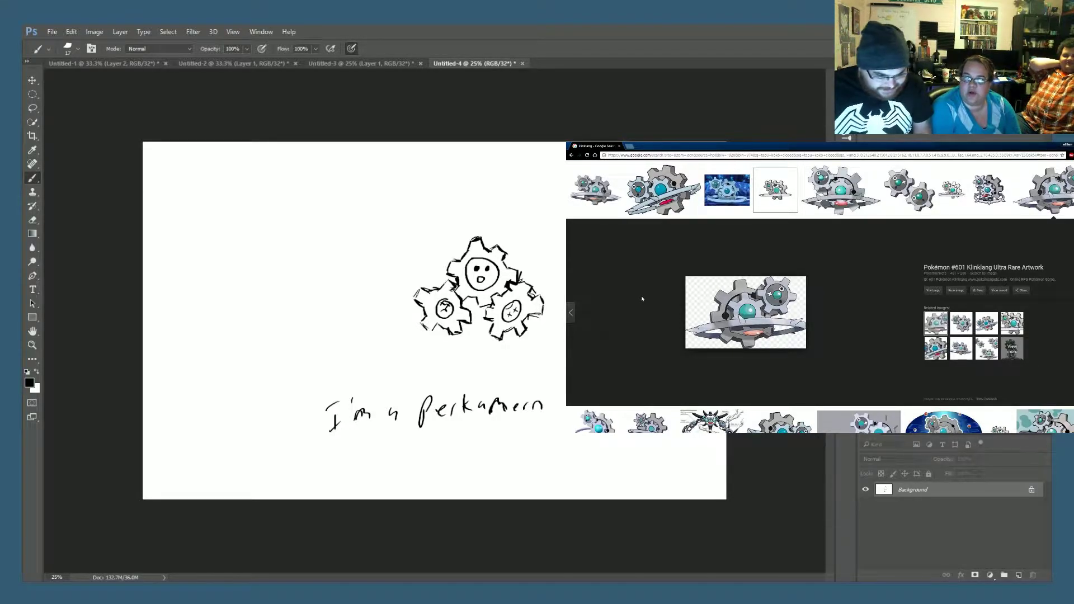
Create another new blank document and add an empty layer above its background
{"action": "left_click", "coordinate": [52, 32]}
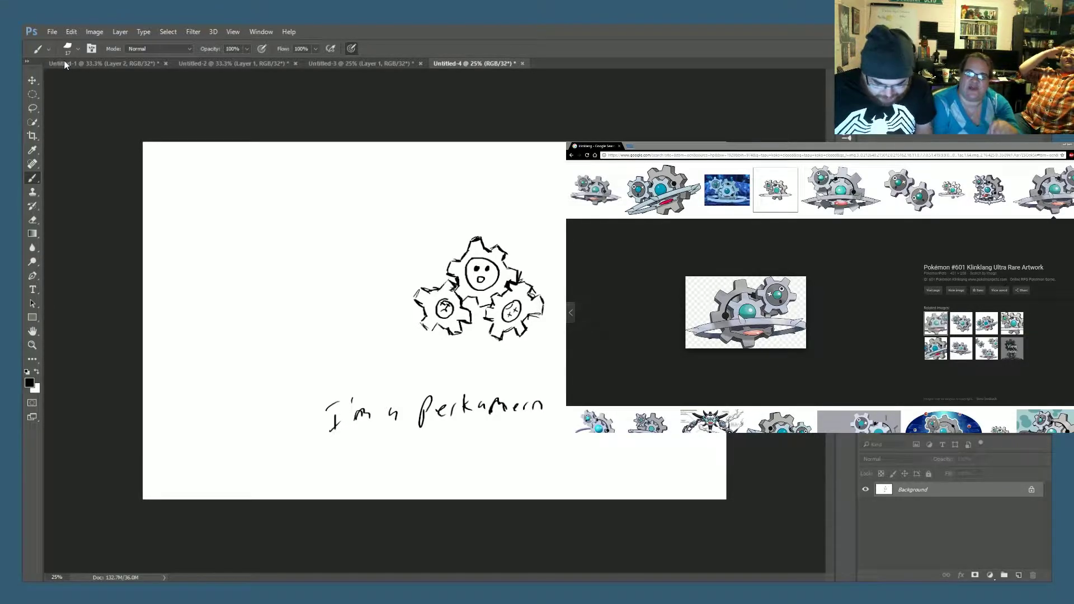
{"action": "key", "text": "ctrl+alt+n"}
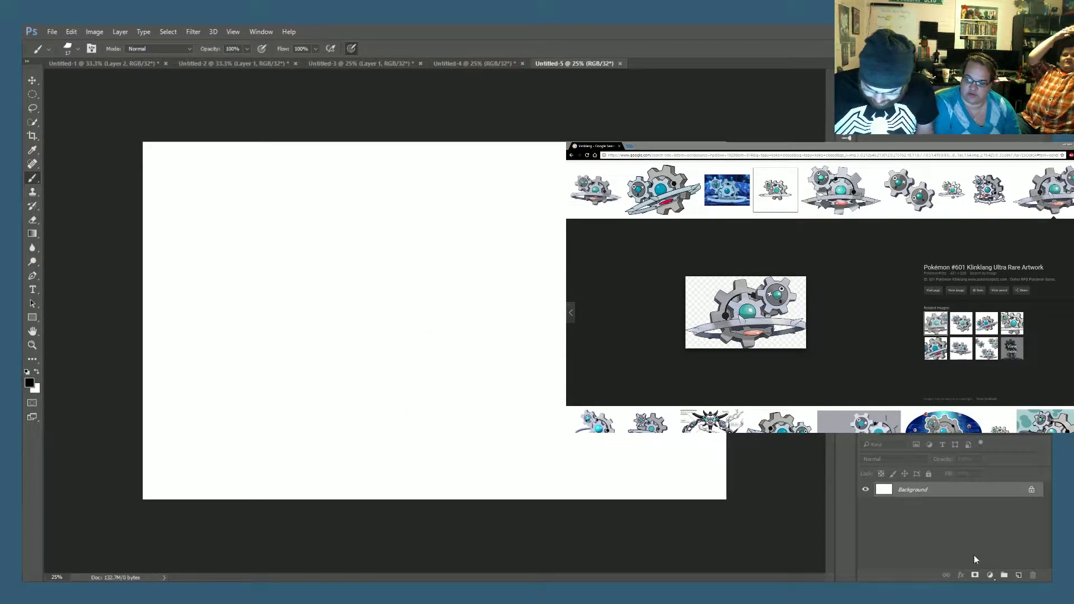
{"action": "left_click", "coordinate": [1017, 576]}
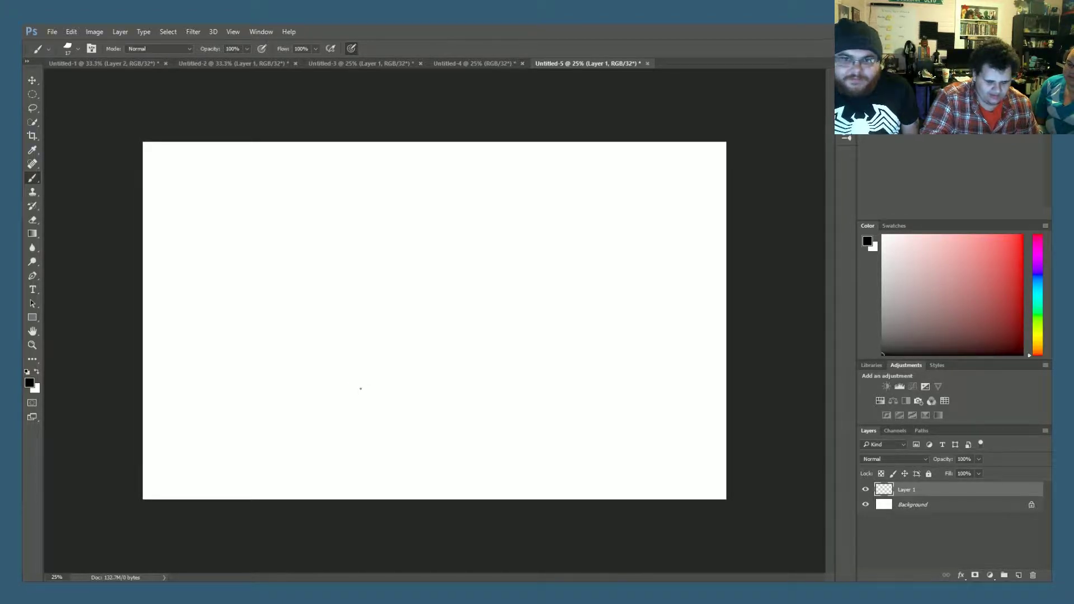
Sketch a tapering body of stacked rounded lumps in the middle of the canvas and cap it with a domed head
{"action": "mouse_move", "coordinate": [403, 383]}
{"action": "left_mouse_down"}
{"action": "mouse_move", "coordinate": [394, 405]}
{"action": "mouse_move", "coordinate": [427, 412]}
{"action": "mouse_move", "coordinate": [440, 401]}
{"action": "mouse_move", "coordinate": [439, 379]}
{"action": "mouse_move", "coordinate": [379, 379]}
{"action": "mouse_move", "coordinate": [413, 361]}
{"action": "mouse_move", "coordinate": [396, 350]}
{"action": "mouse_move", "coordinate": [374, 359]}
{"action": "mouse_move", "coordinate": [439, 380]}
{"action": "mouse_move", "coordinate": [472, 368]}
{"action": "mouse_move", "coordinate": [456, 345]}
{"action": "mouse_move", "coordinate": [374, 348]}
{"action": "mouse_move", "coordinate": [398, 348]}
{"action": "mouse_move", "coordinate": [404, 324]}
{"action": "mouse_move", "coordinate": [367, 324]}
{"action": "mouse_move", "coordinate": [413, 318]}
{"action": "mouse_move", "coordinate": [421, 348]}
{"action": "mouse_move", "coordinate": [435, 324]}
{"action": "mouse_move", "coordinate": [456, 343]}
{"action": "mouse_move", "coordinate": [485, 328]}
{"action": "mouse_move", "coordinate": [456, 316]}
{"action": "left_mouse_up"}
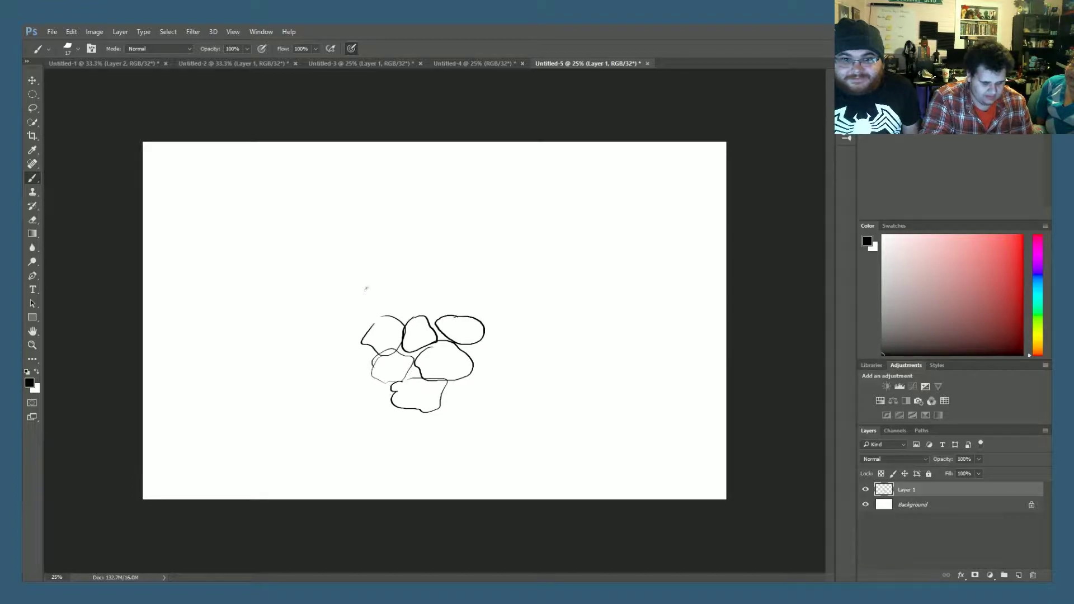
{"action": "mouse_move", "coordinate": [366, 288]}
{"action": "left_mouse_down"}
{"action": "mouse_move", "coordinate": [378, 315]}
{"action": "mouse_move", "coordinate": [399, 313]}
{"action": "mouse_move", "coordinate": [399, 293]}
{"action": "mouse_move", "coordinate": [379, 285]}
{"action": "mouse_move", "coordinate": [402, 290]}
{"action": "mouse_move", "coordinate": [402, 316]}
{"action": "mouse_move", "coordinate": [424, 307]}
{"action": "mouse_move", "coordinate": [427, 291]}
{"action": "mouse_move", "coordinate": [429, 310]}
{"action": "mouse_move", "coordinate": [451, 287]}
{"action": "mouse_move", "coordinate": [467, 316]}
{"action": "mouse_move", "coordinate": [490, 302]}
{"action": "mouse_move", "coordinate": [472, 280]}
{"action": "left_mouse_up"}
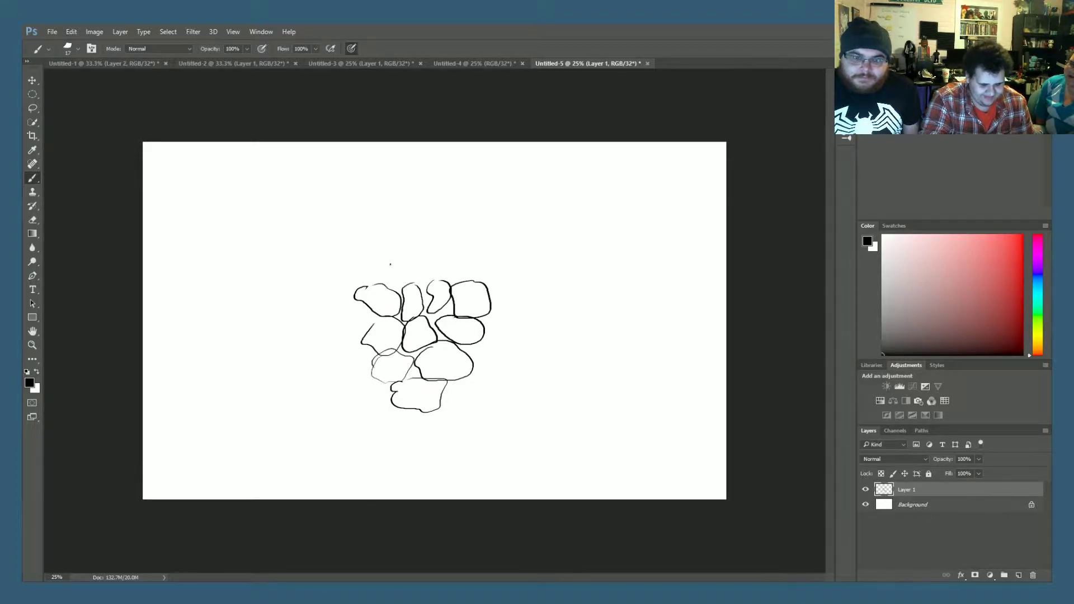
{"action": "mouse_move", "coordinate": [398, 258]}
{"action": "left_mouse_down"}
{"action": "mouse_move", "coordinate": [382, 280]}
{"action": "mouse_move", "coordinate": [406, 250]}
{"action": "left_mouse_up"}
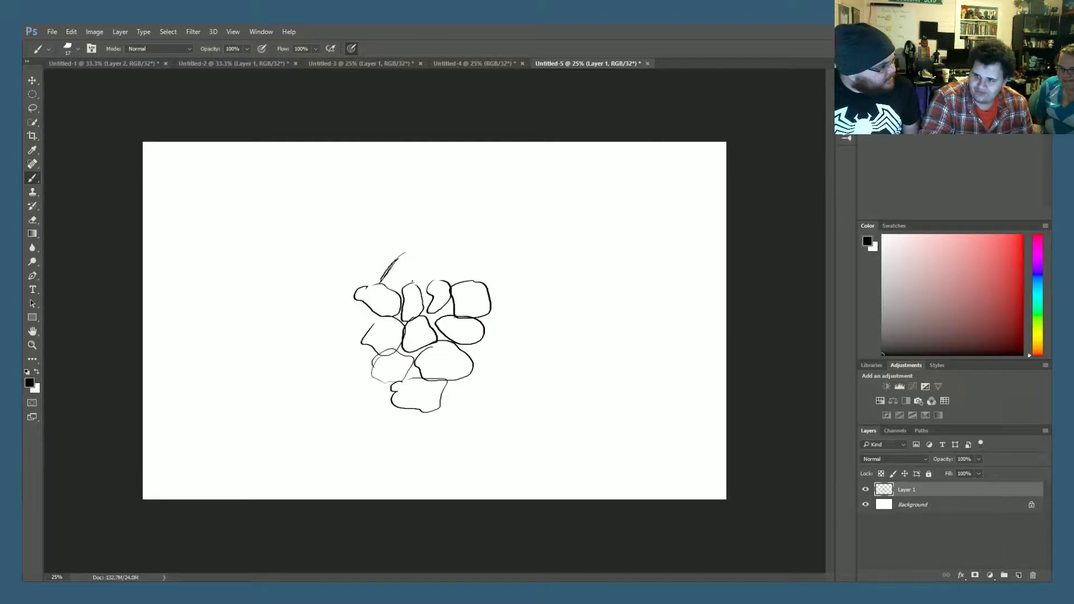
{"action": "mouse_move", "coordinate": [395, 267]}
{"action": "left_mouse_down"}
{"action": "mouse_move", "coordinate": [418, 247]}
{"action": "mouse_move", "coordinate": [400, 260]}
{"action": "mouse_move", "coordinate": [442, 253]}
{"action": "mouse_move", "coordinate": [414, 254]}
{"action": "mouse_move", "coordinate": [469, 277]}
{"action": "left_mouse_up"}
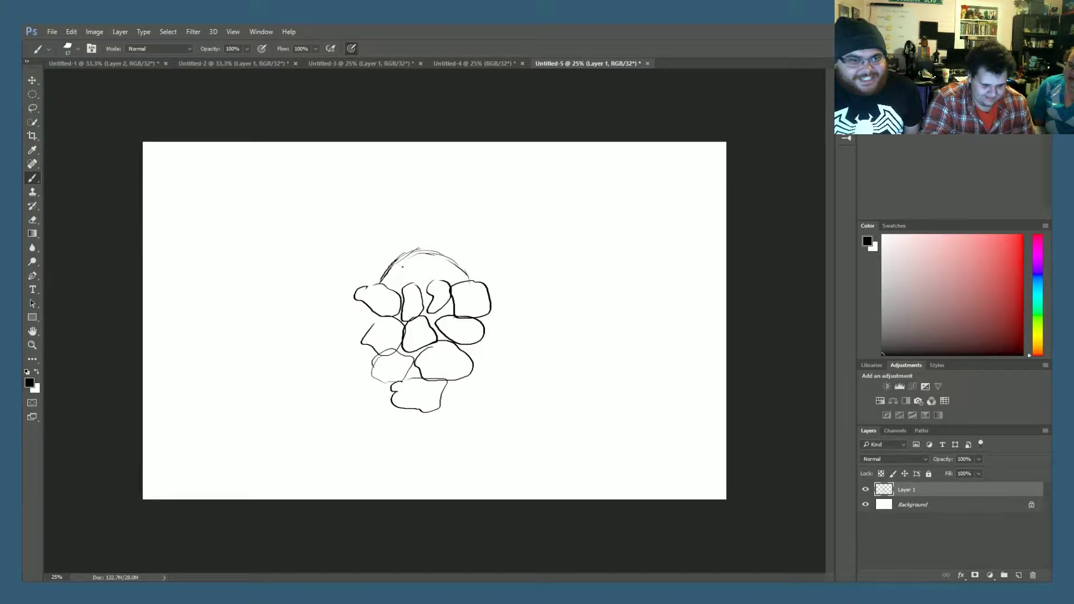
Give the creature eyes, a short mouth, a stalk on its head and a chain of small circles on each side
{"action": "mouse_move", "coordinate": [403, 268]}
{"action": "left_mouse_down"}
{"action": "mouse_move", "coordinate": [441, 270]}
{"action": "mouse_move", "coordinate": [414, 217]}
{"action": "mouse_move", "coordinate": [422, 246]}
{"action": "left_mouse_up"}
{"action": "mouse_move", "coordinate": [378, 278]}
{"action": "left_mouse_down"}
{"action": "mouse_move", "coordinate": [324, 295]}
{"action": "mouse_move", "coordinate": [339, 288]}
{"action": "mouse_move", "coordinate": [311, 320]}
{"action": "mouse_move", "coordinate": [329, 308]}
{"action": "left_mouse_up"}
{"action": "mouse_move", "coordinate": [479, 267]}
{"action": "left_mouse_down"}
{"action": "mouse_move", "coordinate": [468, 273]}
{"action": "mouse_move", "coordinate": [491, 275]}
{"action": "mouse_move", "coordinate": [472, 280]}
{"action": "mouse_move", "coordinate": [498, 272]}
{"action": "mouse_move", "coordinate": [488, 286]}
{"action": "mouse_move", "coordinate": [506, 276]}
{"action": "mouse_move", "coordinate": [506, 297]}
{"action": "mouse_move", "coordinate": [521, 293]}
{"action": "mouse_move", "coordinate": [518, 302]}
{"action": "left_mouse_up"}
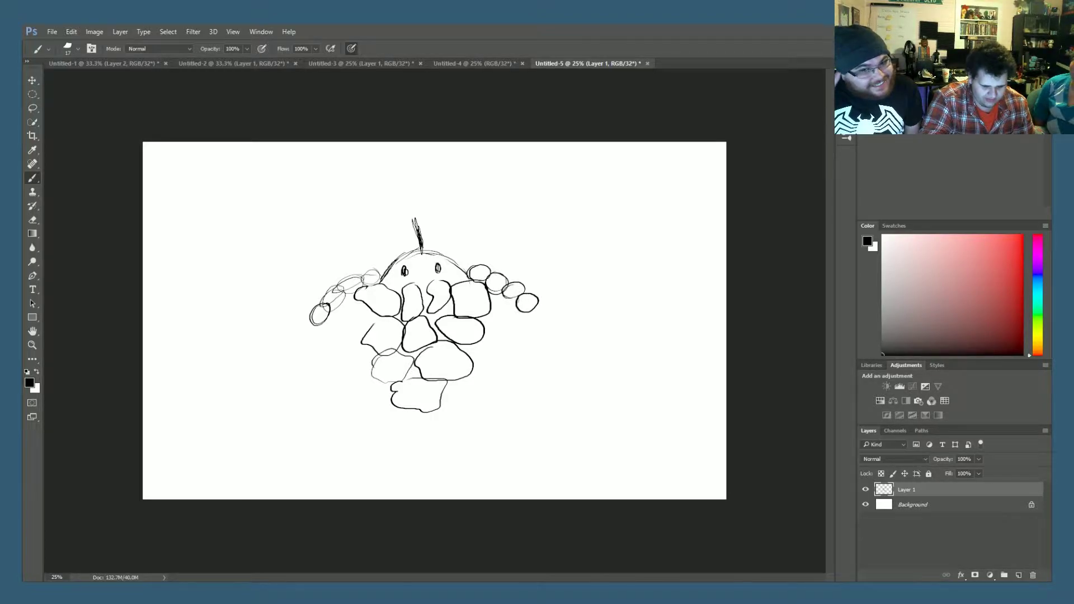
{"action": "left_click_drag", "start_coordinate": [421, 274], "coordinate": [438, 277]}
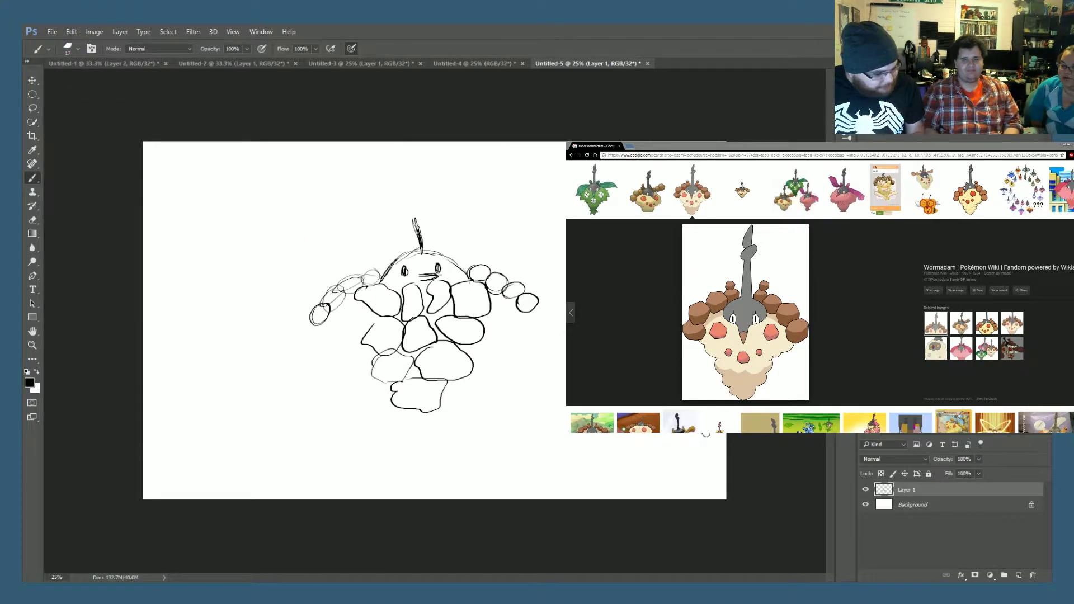
Create a new blank document with an empty layer and draw a large round sun with long pointed rays
{"action": "key", "text": "ctrl+alt+n"}
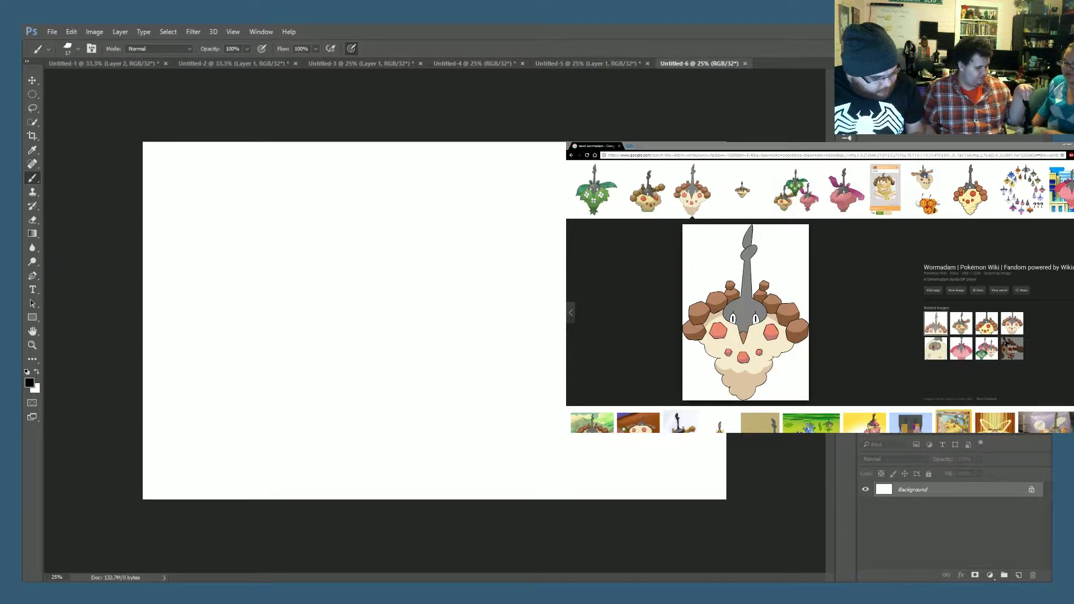
{"action": "left_click", "coordinate": [1018, 575]}
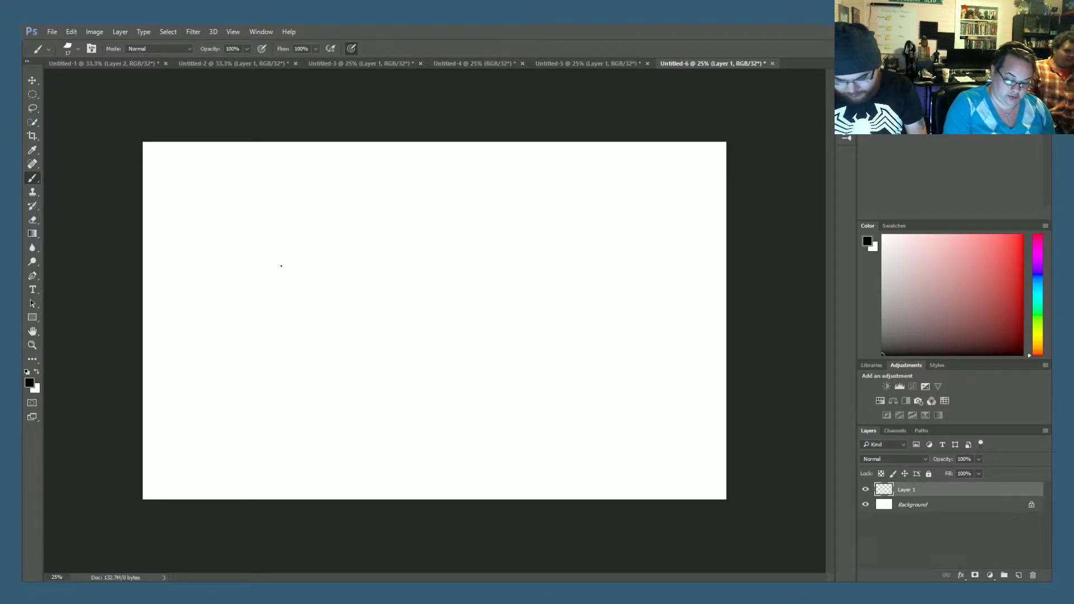
{"action": "mouse_move", "coordinate": [268, 248]}
{"action": "left_mouse_down"}
{"action": "mouse_move", "coordinate": [215, 337]}
{"action": "mouse_move", "coordinate": [311, 247]}
{"action": "mouse_move", "coordinate": [260, 256]}
{"action": "mouse_move", "coordinate": [246, 221]}
{"action": "left_mouse_up"}
{"action": "mouse_move", "coordinate": [264, 242]}
{"action": "left_mouse_down"}
{"action": "mouse_move", "coordinate": [260, 257]}
{"action": "mouse_move", "coordinate": [343, 230]}
{"action": "left_mouse_up"}
{"action": "mouse_move", "coordinate": [421, 267]}
{"action": "left_mouse_down"}
{"action": "mouse_move", "coordinate": [375, 304]}
{"action": "mouse_move", "coordinate": [408, 352]}
{"action": "mouse_move", "coordinate": [355, 360]}
{"action": "mouse_move", "coordinate": [343, 428]}
{"action": "mouse_move", "coordinate": [291, 399]}
{"action": "mouse_move", "coordinate": [249, 455]}
{"action": "mouse_move", "coordinate": [234, 376]}
{"action": "mouse_move", "coordinate": [165, 394]}
{"action": "mouse_move", "coordinate": [224, 347]}
{"action": "mouse_move", "coordinate": [153, 294]}
{"action": "mouse_move", "coordinate": [193, 254]}
{"action": "mouse_move", "coordinate": [234, 261]}
{"action": "left_mouse_up"}
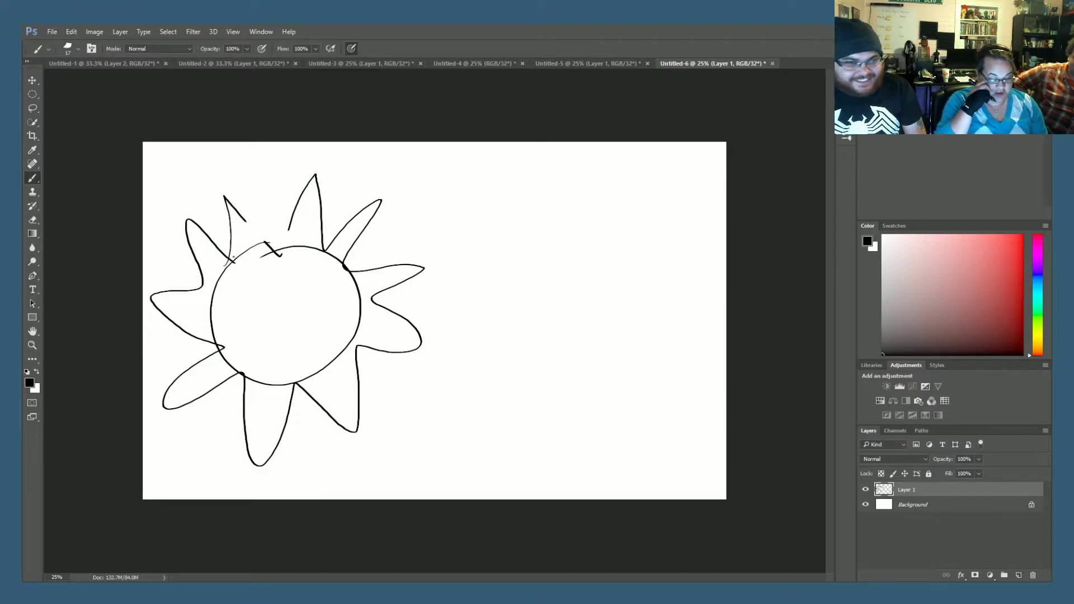
Handwrite the caption "Solowsis" in the canvas's upper right and draw a thick brim line with an arched crown above the sun
{"action": "mouse_move", "coordinate": [561, 163]}
{"action": "left_mouse_down"}
{"action": "mouse_move", "coordinate": [552, 163]}
{"action": "mouse_move", "coordinate": [545, 197]}
{"action": "mouse_move", "coordinate": [583, 184]}
{"action": "left_mouse_up"}
{"action": "mouse_move", "coordinate": [580, 157]}
{"action": "left_mouse_down"}
{"action": "mouse_move", "coordinate": [596, 197]}
{"action": "mouse_move", "coordinate": [626, 180]}
{"action": "mouse_move", "coordinate": [607, 196]}
{"action": "mouse_move", "coordinate": [641, 191]}
{"action": "mouse_move", "coordinate": [653, 167]}
{"action": "mouse_move", "coordinate": [668, 190]}
{"action": "mouse_move", "coordinate": [697, 190]}
{"action": "left_mouse_up"}
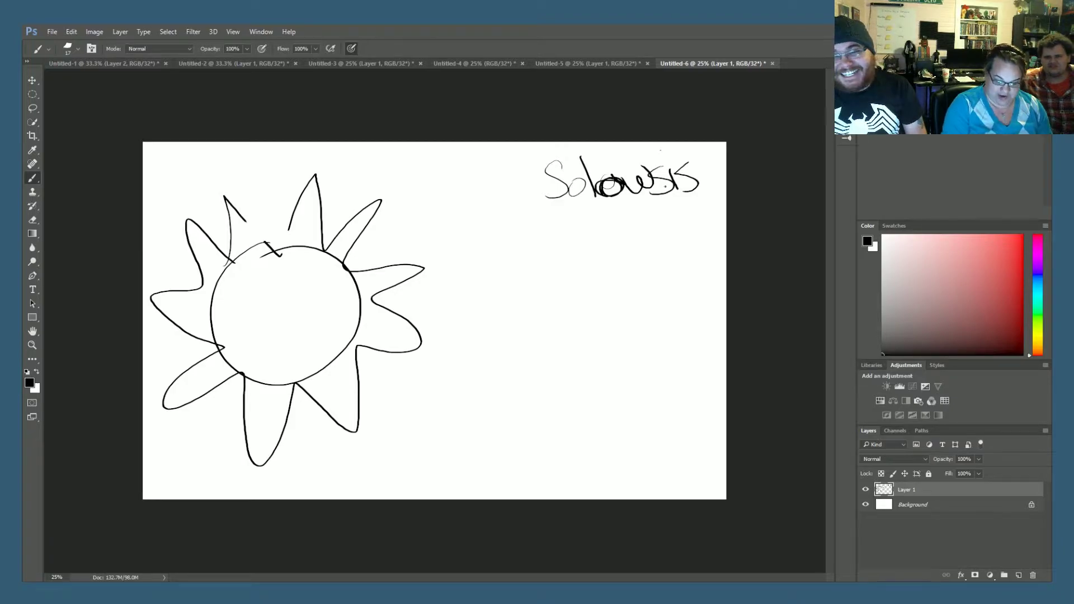
{"action": "mouse_move", "coordinate": [154, 201]}
{"action": "left_mouse_down"}
{"action": "mouse_move", "coordinate": [266, 185]}
{"action": "mouse_move", "coordinate": [471, 182]}
{"action": "mouse_move", "coordinate": [193, 191]}
{"action": "mouse_move", "coordinate": [457, 181]}
{"action": "mouse_move", "coordinate": [410, 184]}
{"action": "left_mouse_up"}
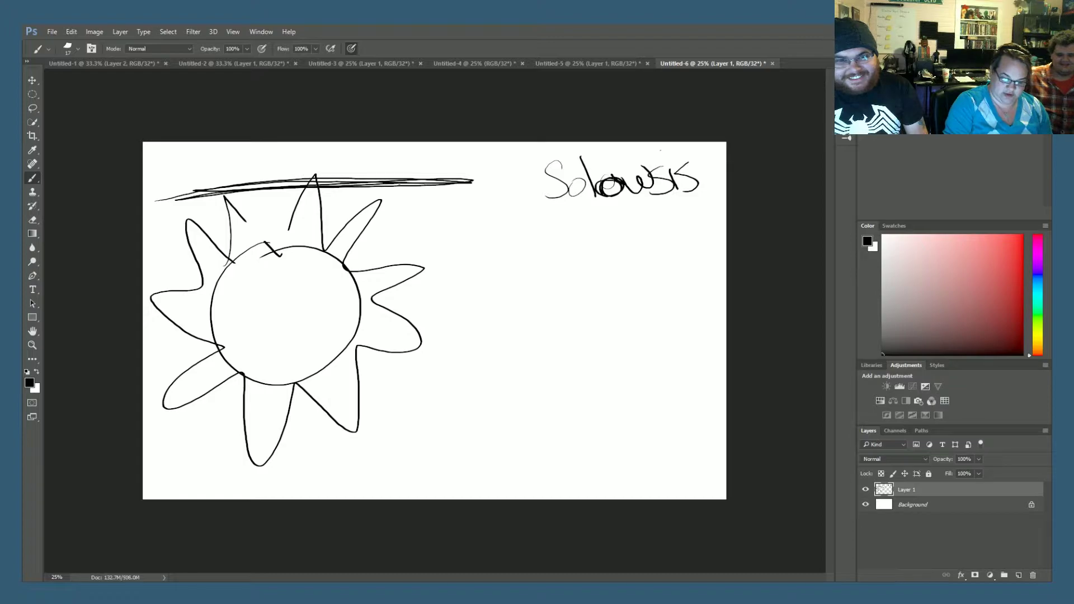
{"action": "mouse_move", "coordinate": [232, 186]}
{"action": "left_mouse_down"}
{"action": "mouse_move", "coordinate": [359, 161]}
{"action": "mouse_move", "coordinate": [426, 190]}
{"action": "left_mouse_up"}
{"action": "left_click_drag", "start_coordinate": [342, 166], "coordinate": [423, 190]}
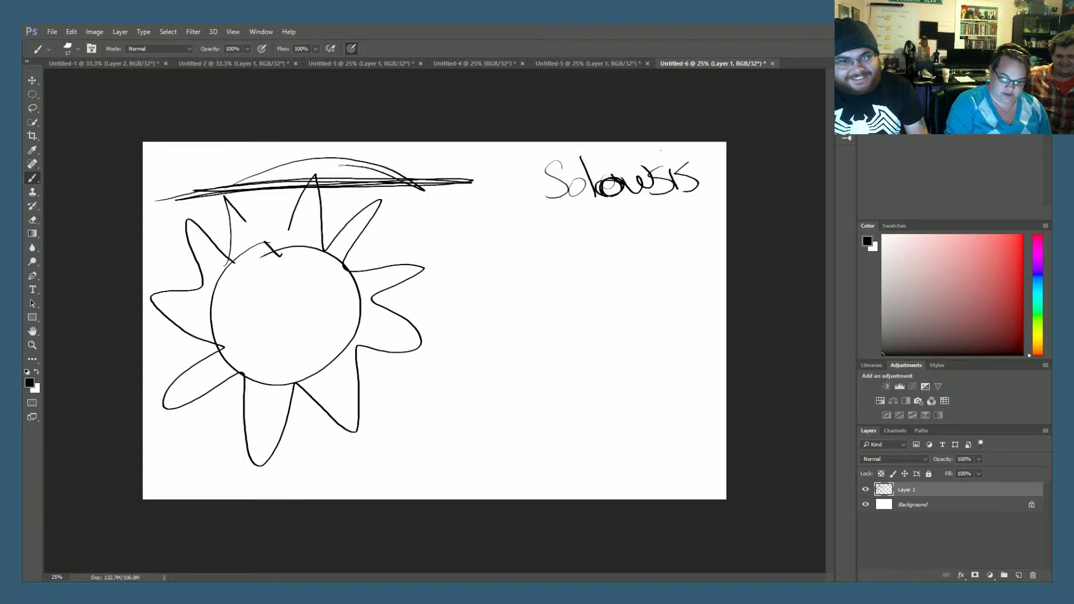
{"action": "mouse_move", "coordinate": [231, 158]}
{"action": "left_mouse_down"}
{"action": "mouse_move", "coordinate": [231, 183]}
{"action": "mouse_move", "coordinate": [245, 177]}
{"action": "mouse_move", "coordinate": [230, 152]}
{"action": "left_mouse_up"}
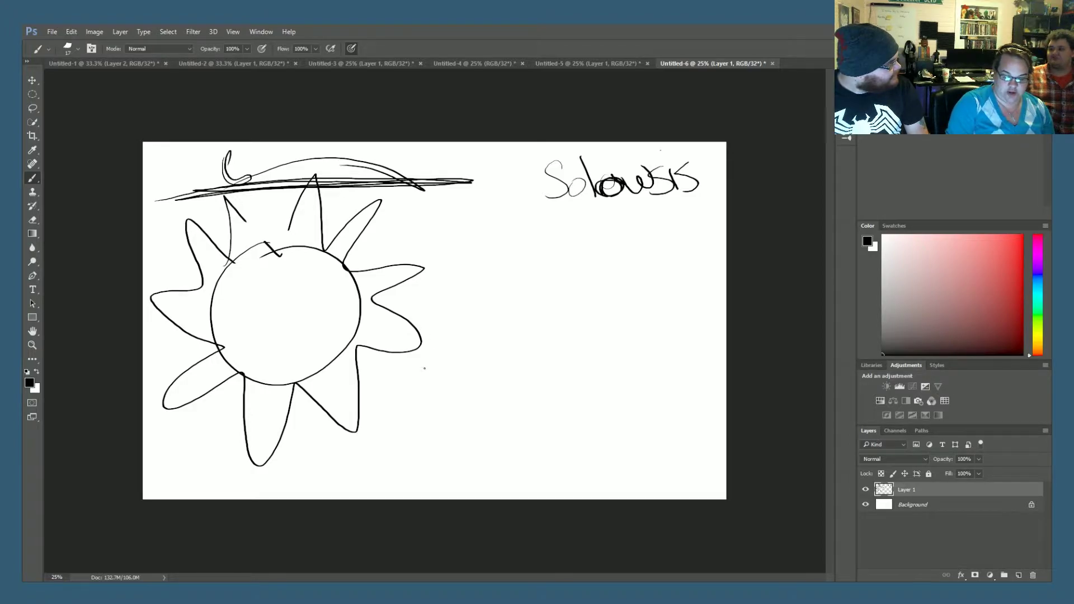
Draw a smaller sun with rays beside the large one and underline the caption with a V-shaped point in the middle
{"action": "mouse_move", "coordinate": [434, 343]}
{"action": "left_mouse_down"}
{"action": "mouse_move", "coordinate": [401, 391]}
{"action": "mouse_move", "coordinate": [426, 361]}
{"action": "left_mouse_up"}
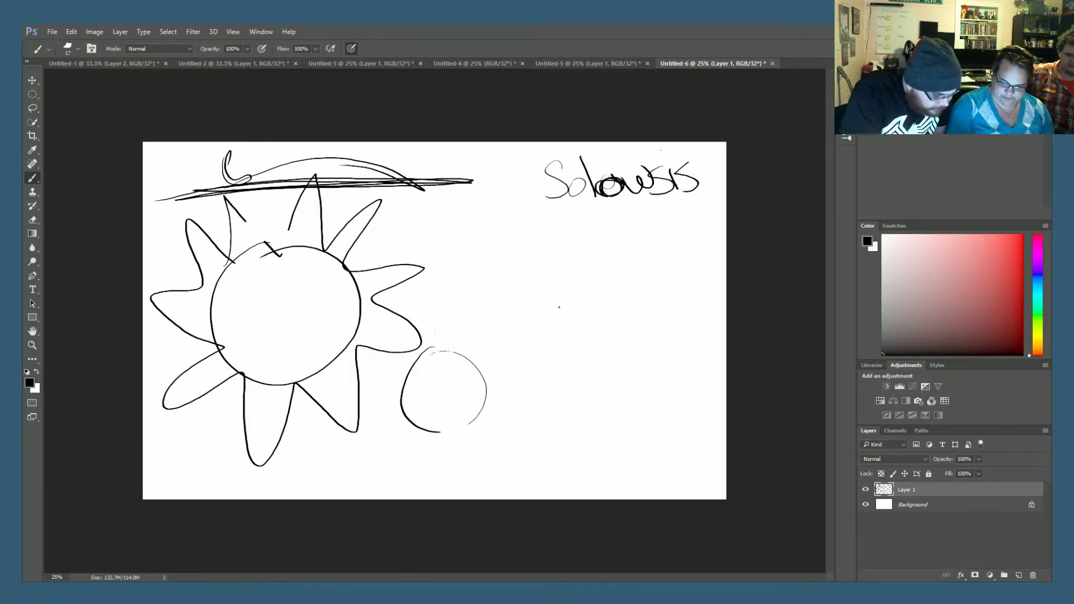
{"action": "left_click_drag", "start_coordinate": [644, 207], "coordinate": [703, 198]}
{"action": "mouse_move", "coordinate": [435, 349]}
{"action": "left_mouse_down"}
{"action": "mouse_move", "coordinate": [495, 331]}
{"action": "mouse_move", "coordinate": [492, 404]}
{"action": "mouse_move", "coordinate": [451, 449]}
{"action": "mouse_move", "coordinate": [393, 457]}
{"action": "mouse_move", "coordinate": [377, 416]}
{"action": "mouse_move", "coordinate": [383, 377]}
{"action": "mouse_move", "coordinate": [440, 325]}
{"action": "left_mouse_up"}
{"action": "mouse_move", "coordinate": [547, 208]}
{"action": "left_mouse_down"}
{"action": "mouse_move", "coordinate": [608, 202]}
{"action": "mouse_move", "coordinate": [625, 229]}
{"action": "mouse_move", "coordinate": [644, 197]}
{"action": "mouse_move", "coordinate": [622, 225]}
{"action": "left_mouse_up"}
Add eyes and a smiling mouth to both the large and the small sun
{"action": "left_click_drag", "start_coordinate": [258, 285], "coordinate": [316, 286]}
{"action": "mouse_move", "coordinate": [250, 326]}
{"action": "left_mouse_down"}
{"action": "mouse_move", "coordinate": [315, 327]}
{"action": "mouse_move", "coordinate": [263, 343]}
{"action": "left_mouse_up"}
{"action": "mouse_move", "coordinate": [261, 284]}
{"action": "left_mouse_down"}
{"action": "mouse_move", "coordinate": [247, 291]}
{"action": "mouse_move", "coordinate": [266, 281]}
{"action": "mouse_move", "coordinate": [258, 286]}
{"action": "left_mouse_up"}
{"action": "mouse_move", "coordinate": [424, 375]}
{"action": "left_mouse_down"}
{"action": "mouse_move", "coordinate": [424, 384]}
{"action": "mouse_move", "coordinate": [428, 374]}
{"action": "mouse_move", "coordinate": [457, 380]}
{"action": "mouse_move", "coordinate": [447, 383]}
{"action": "mouse_move", "coordinate": [443, 418]}
{"action": "mouse_move", "coordinate": [457, 401]}
{"action": "left_mouse_up"}
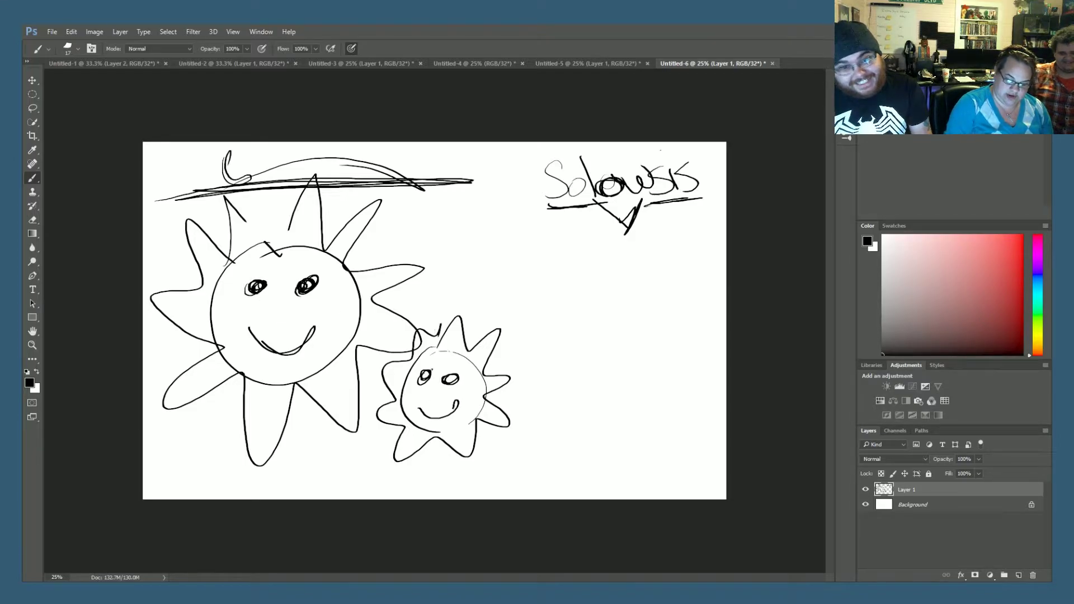
Draw dark filled sunglasses over the large sun's eyes and a bow on the upper right of its head
{"action": "mouse_move", "coordinate": [241, 282]}
{"action": "left_mouse_down"}
{"action": "mouse_move", "coordinate": [258, 305]}
{"action": "mouse_move", "coordinate": [268, 280]}
{"action": "mouse_move", "coordinate": [235, 296]}
{"action": "mouse_move", "coordinate": [267, 286]}
{"action": "mouse_move", "coordinate": [242, 305]}
{"action": "mouse_move", "coordinate": [239, 286]}
{"action": "mouse_move", "coordinate": [273, 283]}
{"action": "mouse_move", "coordinate": [295, 299]}
{"action": "mouse_move", "coordinate": [329, 282]}
{"action": "mouse_move", "coordinate": [299, 302]}
{"action": "mouse_move", "coordinate": [270, 293]}
{"action": "mouse_move", "coordinate": [346, 270]}
{"action": "left_mouse_up"}
{"action": "mouse_move", "coordinate": [213, 274]}
{"action": "left_mouse_down"}
{"action": "mouse_move", "coordinate": [231, 288]}
{"action": "mouse_move", "coordinate": [223, 284]}
{"action": "left_mouse_up"}
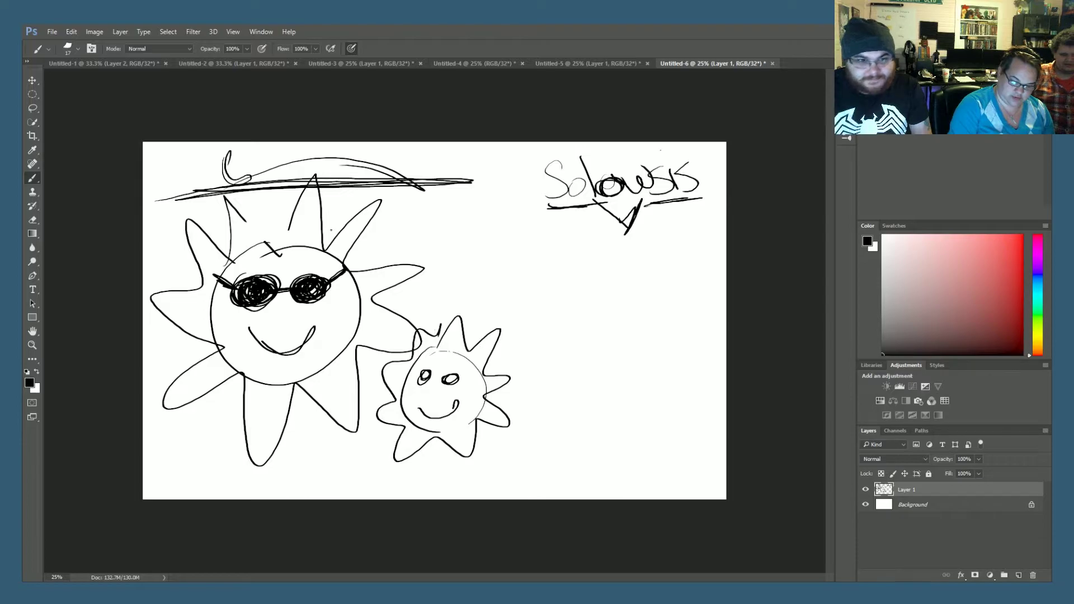
{"action": "mouse_move", "coordinate": [338, 230]}
{"action": "left_mouse_down"}
{"action": "mouse_move", "coordinate": [335, 249]}
{"action": "mouse_move", "coordinate": [384, 204]}
{"action": "mouse_move", "coordinate": [344, 240]}
{"action": "mouse_move", "coordinate": [320, 229]}
{"action": "mouse_move", "coordinate": [313, 250]}
{"action": "left_mouse_up"}
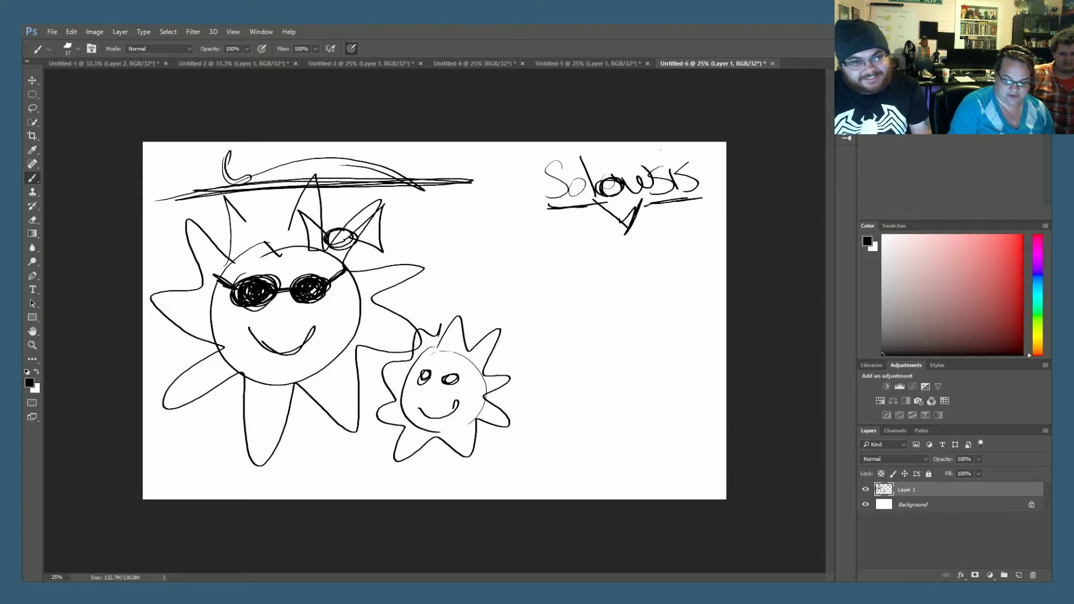
Draw a bow on top of the small sun and wavy strands of hair down both of its sides
{"action": "mouse_move", "coordinate": [469, 337]}
{"action": "left_mouse_down"}
{"action": "mouse_move", "coordinate": [459, 351]}
{"action": "mouse_move", "coordinate": [479, 343]}
{"action": "mouse_move", "coordinate": [499, 310]}
{"action": "mouse_move", "coordinate": [478, 351]}
{"action": "mouse_move", "coordinate": [432, 319]}
{"action": "mouse_move", "coordinate": [441, 356]}
{"action": "mouse_move", "coordinate": [456, 349]}
{"action": "mouse_move", "coordinate": [551, 400]}
{"action": "mouse_move", "coordinate": [542, 419]}
{"action": "left_mouse_up"}
{"action": "left_click_drag", "start_coordinate": [437, 339], "coordinate": [378, 447]}
{"action": "mouse_move", "coordinate": [495, 338]}
{"action": "left_mouse_down"}
{"action": "mouse_move", "coordinate": [522, 340]}
{"action": "mouse_move", "coordinate": [510, 438]}
{"action": "left_mouse_up"}
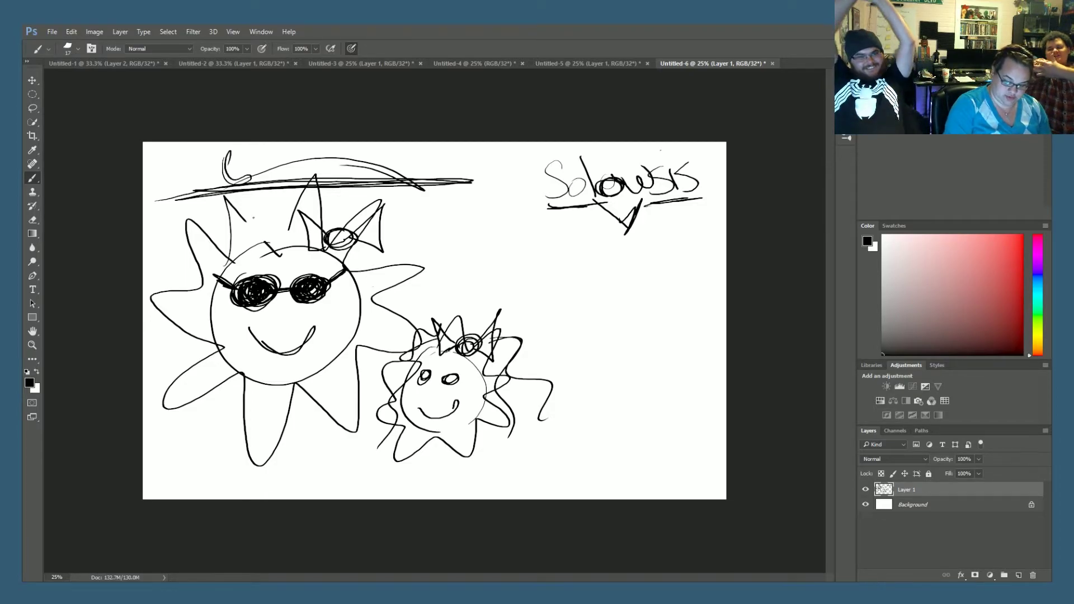
Fill the gap between the large sun's top rays with extra spikes, undoing and redrawing the last strokes
{"action": "mouse_move", "coordinate": [235, 217]}
{"action": "left_mouse_down"}
{"action": "mouse_move", "coordinate": [270, 250]}
{"action": "mouse_move", "coordinate": [273, 193]}
{"action": "left_mouse_up"}
{"action": "left_click_drag", "start_coordinate": [282, 212], "coordinate": [294, 234]}
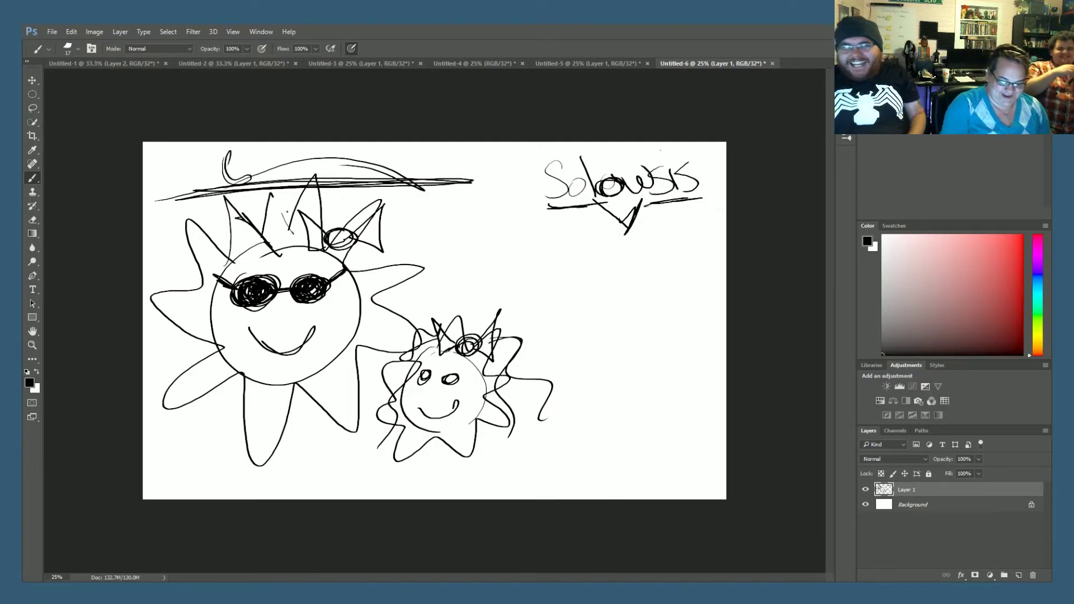
{"action": "key", "text": "ctrl+alt+z"}
{"action": "key", "text": "ctrl+alt+z"}
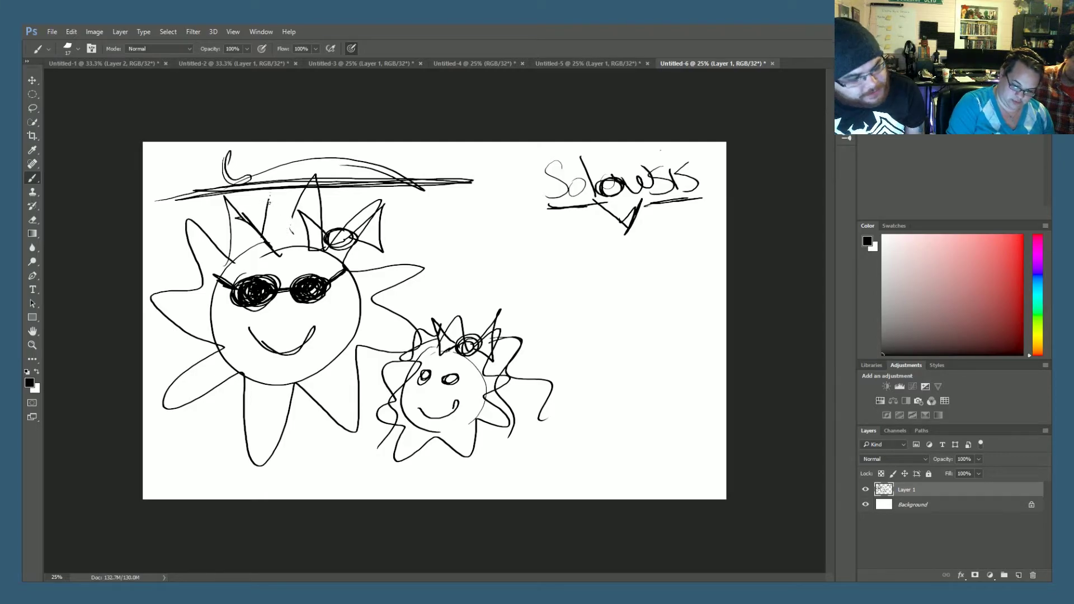
{"action": "mouse_move", "coordinate": [271, 198]}
{"action": "left_mouse_down"}
{"action": "mouse_move", "coordinate": [282, 232]}
{"action": "mouse_move", "coordinate": [289, 194]}
{"action": "left_mouse_up"}
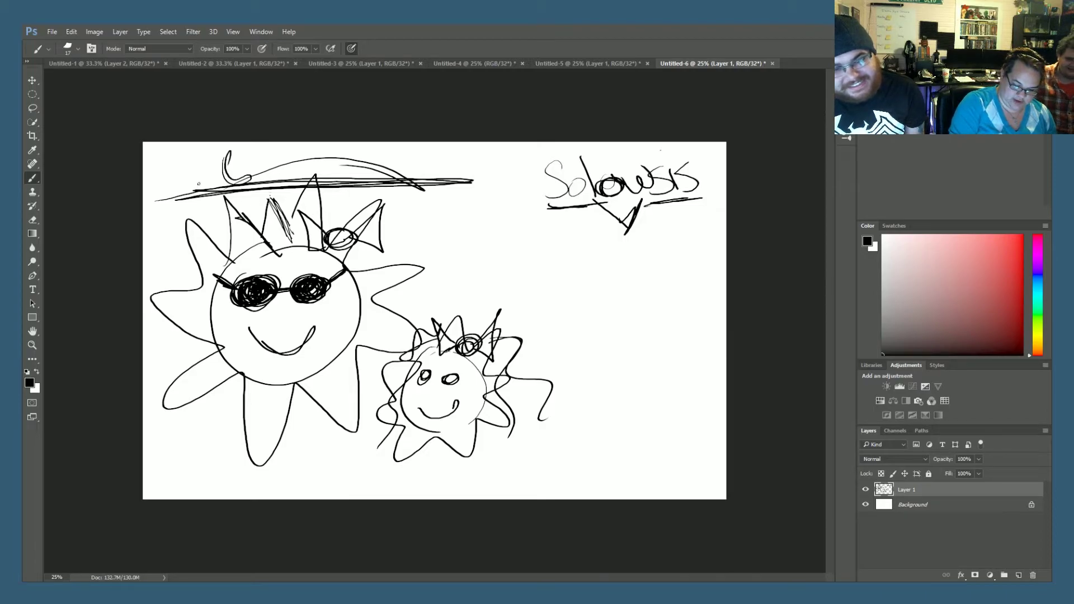
Scribble over the hat shape above the large sun and add loose strokes down its side
{"action": "mouse_move", "coordinate": [235, 173]}
{"action": "left_mouse_down"}
{"action": "mouse_move", "coordinate": [392, 167]}
{"action": "mouse_move", "coordinate": [202, 179]}
{"action": "mouse_move", "coordinate": [428, 178]}
{"action": "mouse_move", "coordinate": [179, 185]}
{"action": "left_mouse_up"}
{"action": "mouse_move", "coordinate": [408, 190]}
{"action": "left_mouse_down"}
{"action": "mouse_move", "coordinate": [275, 196]}
{"action": "mouse_move", "coordinate": [173, 174]}
{"action": "mouse_move", "coordinate": [375, 180]}
{"action": "mouse_move", "coordinate": [442, 269]}
{"action": "left_mouse_up"}
{"action": "left_click_drag", "start_coordinate": [423, 221], "coordinate": [434, 285]}
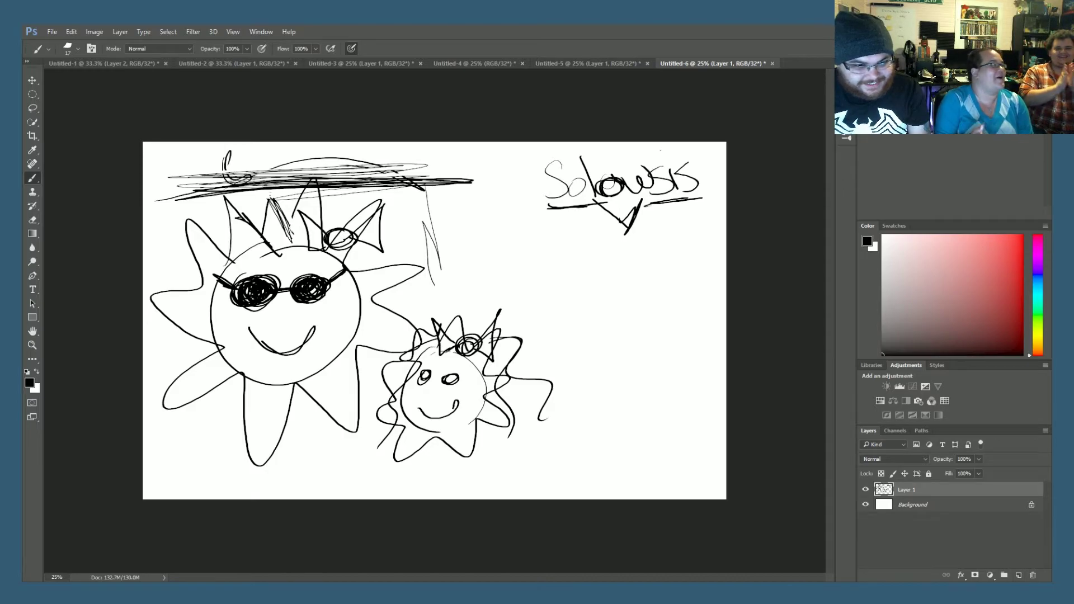
Search the browser's images for "solosis" and view the Solosis Pokédex picture
{"action": "scroll", "coordinate": [654, 252], "scroll_direction": "up", "scroll_amount": 1}
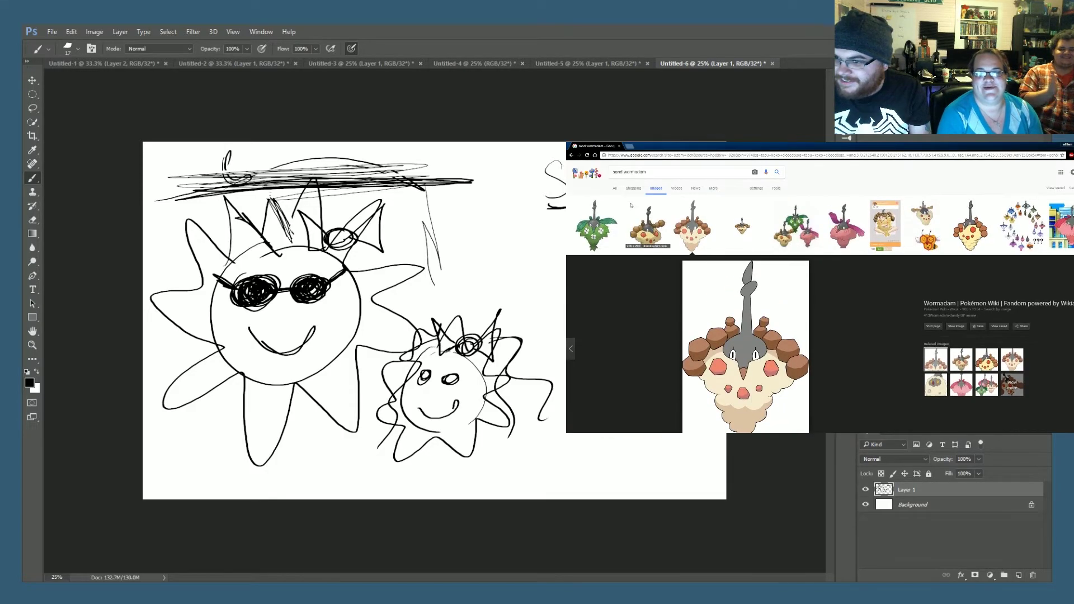
{"action": "left_click_drag", "start_coordinate": [669, 177], "coordinate": [581, 176]}
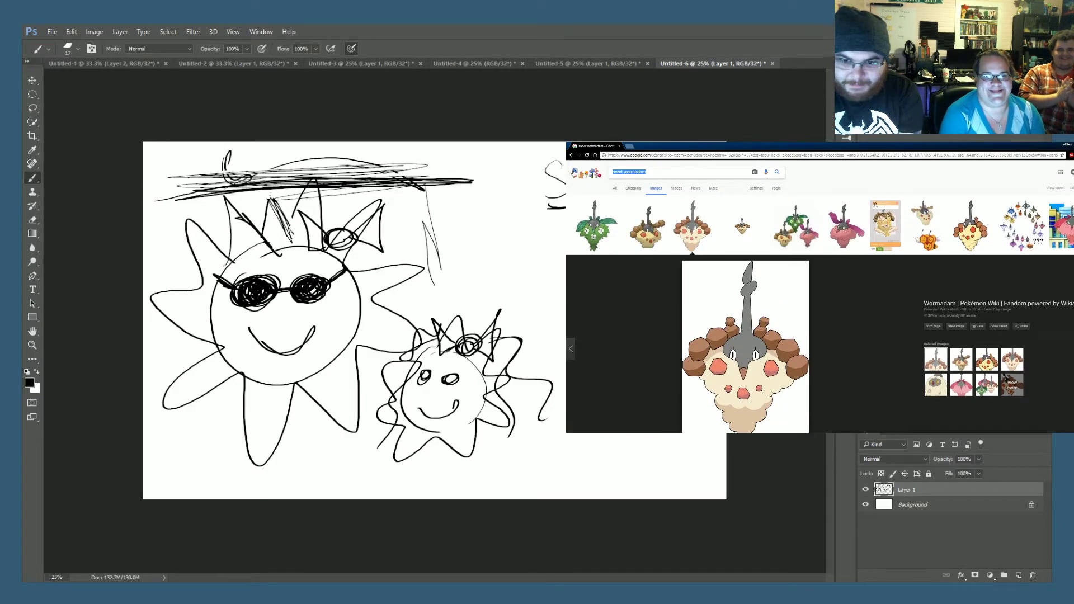
{"action": "type", "text": "solosis"}
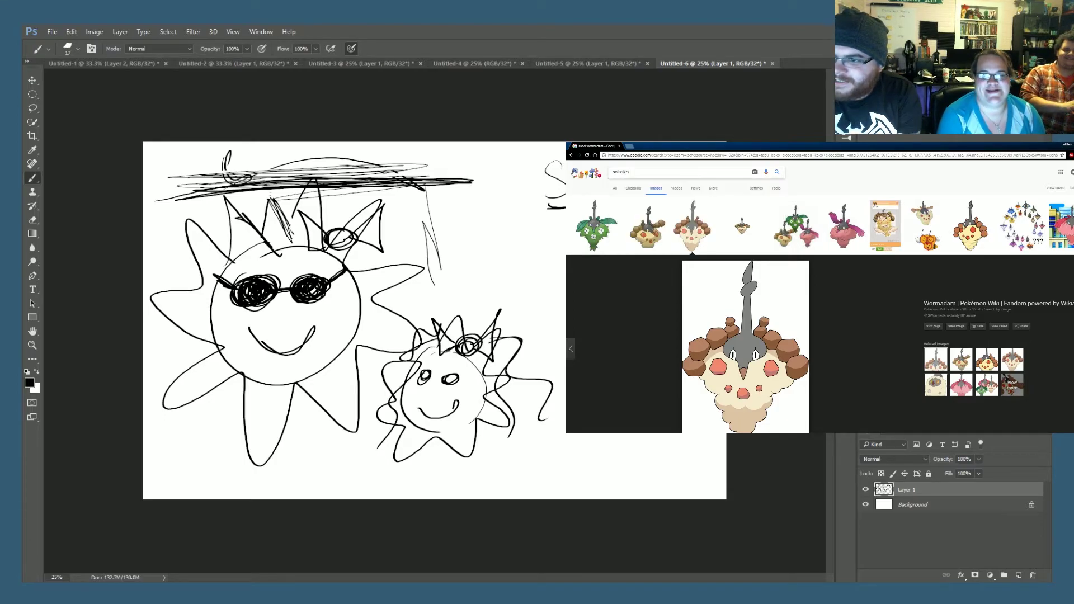
{"action": "key", "text": "Return"}
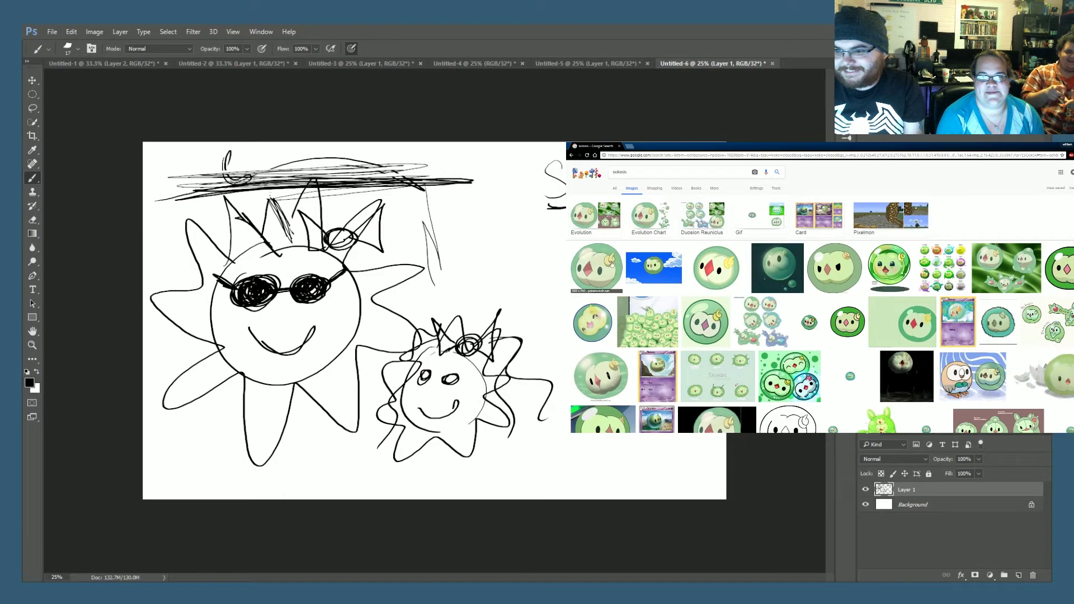
{"action": "left_click", "coordinate": [603, 264]}
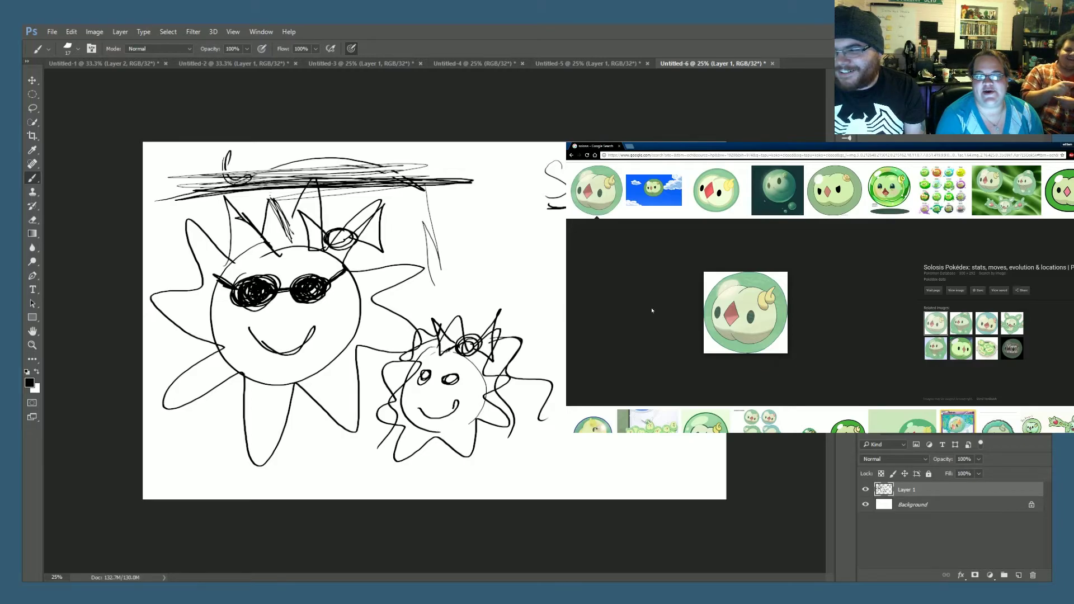
View the two DeviantArt solosis pictures and the Zerochan Solosis/#1550786 picture, and return to the image results
{"action": "left_click", "coordinate": [789, 190]}
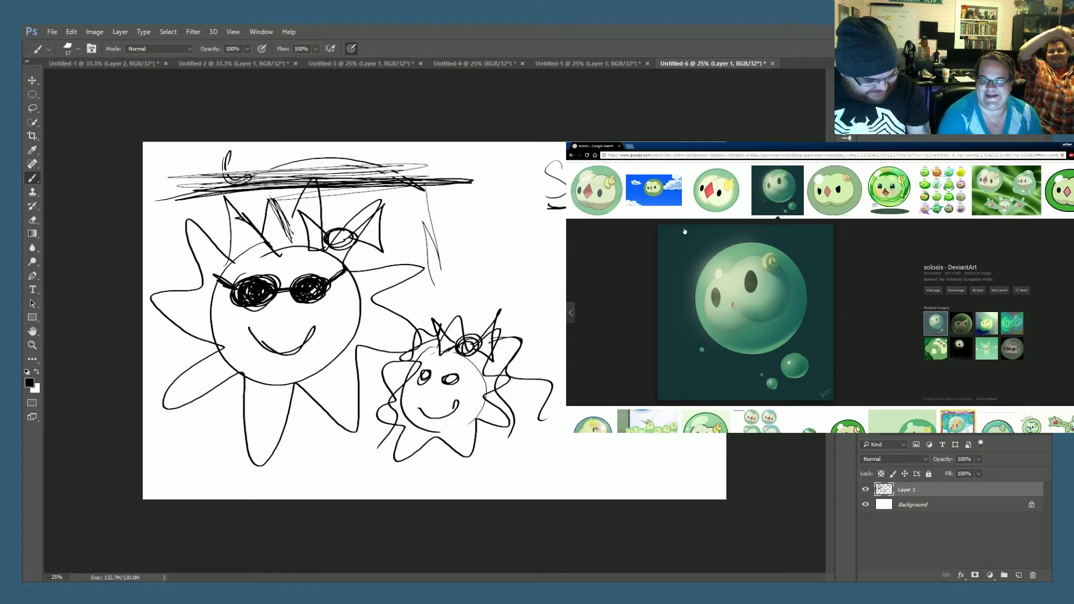
{"action": "left_click", "coordinate": [886, 191]}
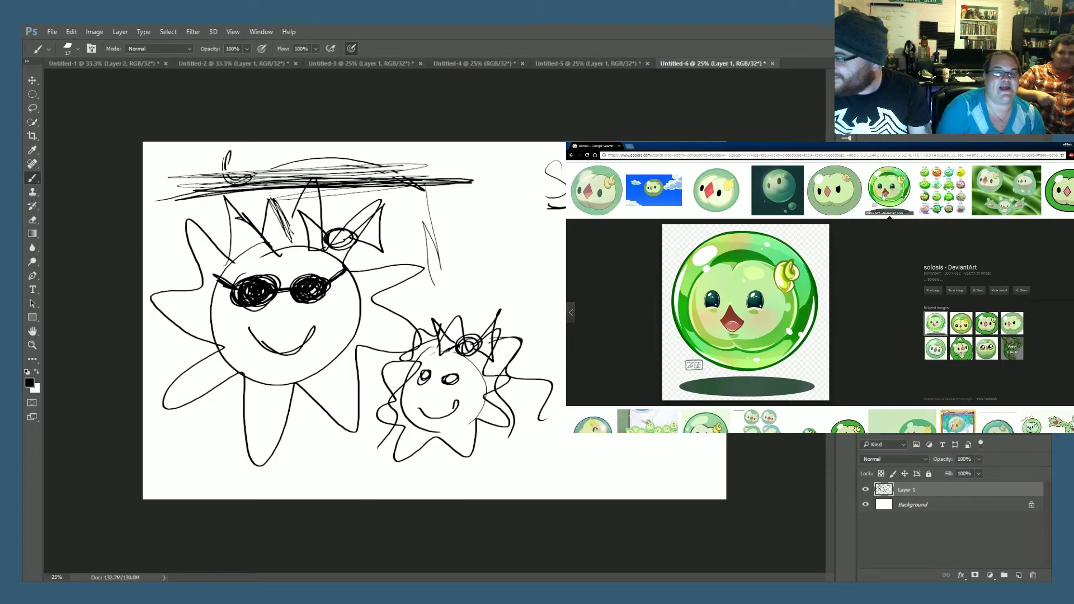
{"action": "left_click", "coordinate": [945, 189]}
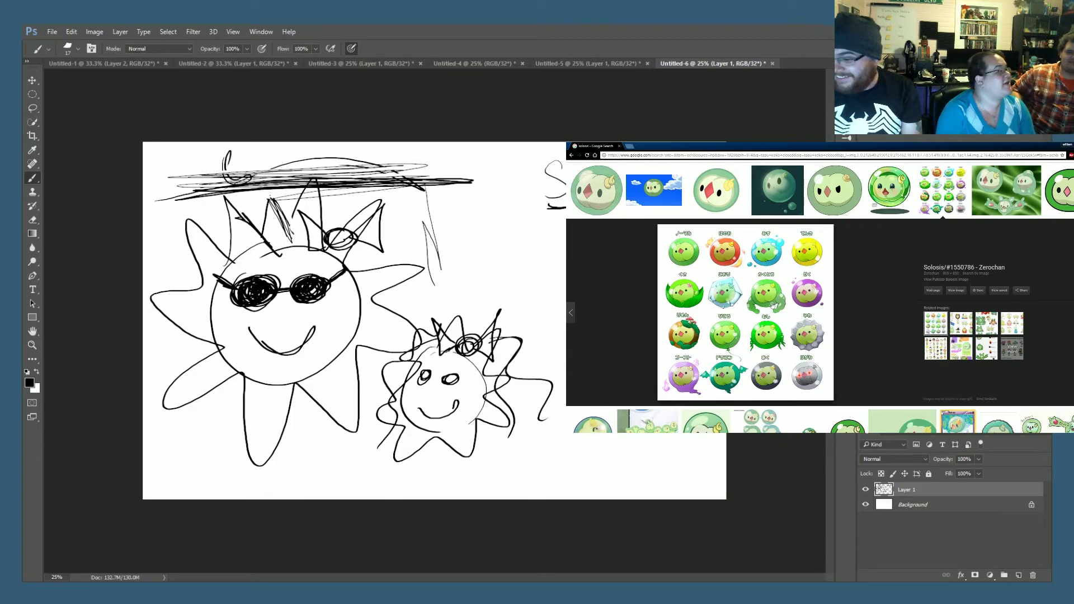
{"action": "left_click", "coordinate": [945, 194]}
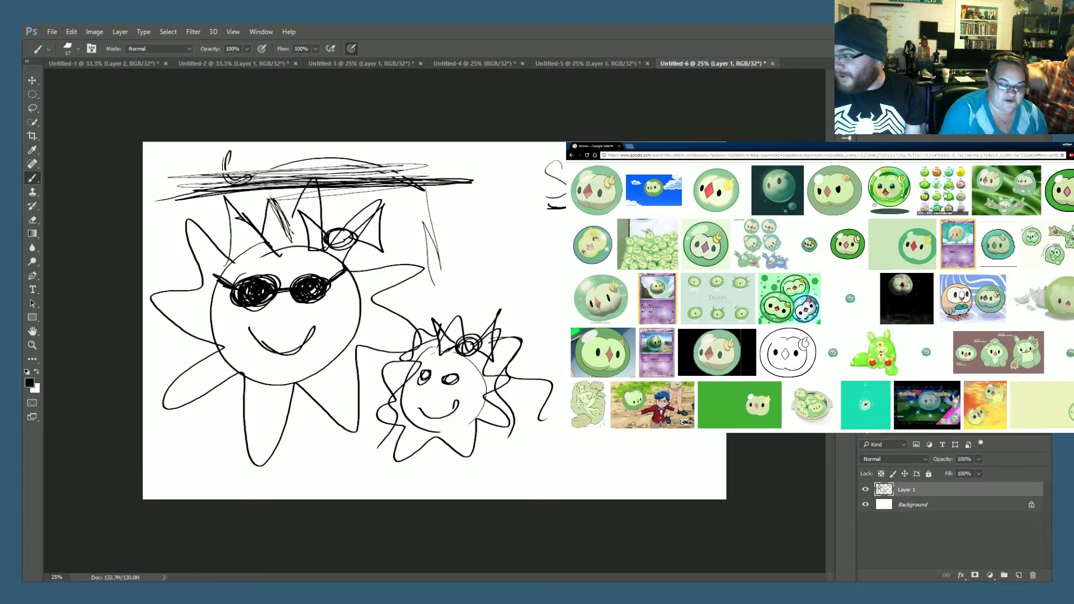